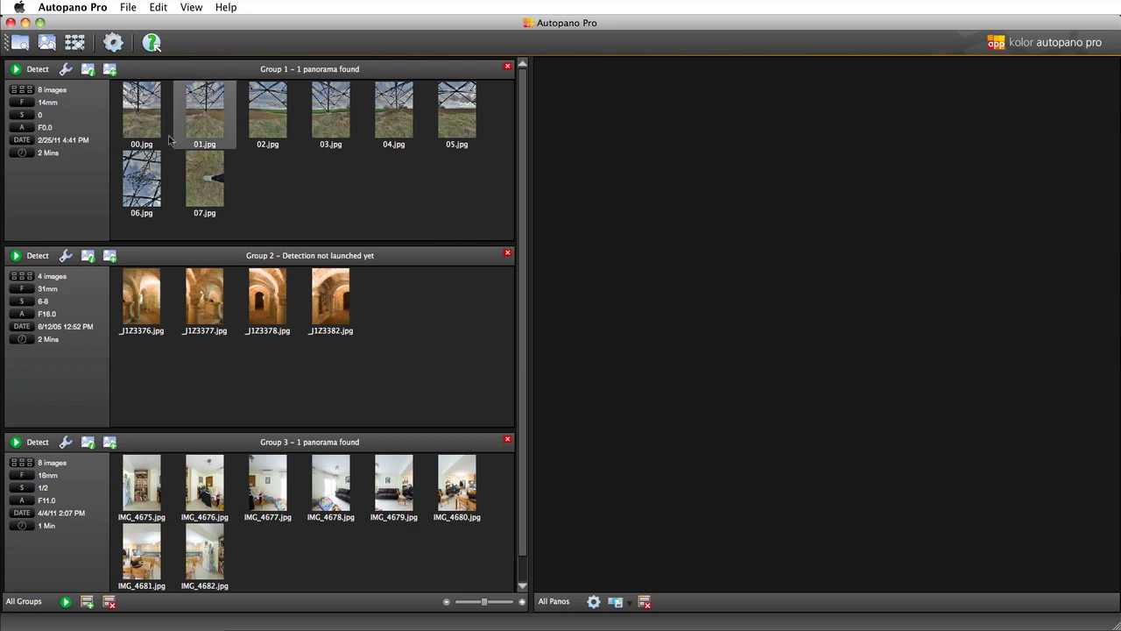
- Detect the panorama of Group 1 and open the result for editing
left_click(34, 70)
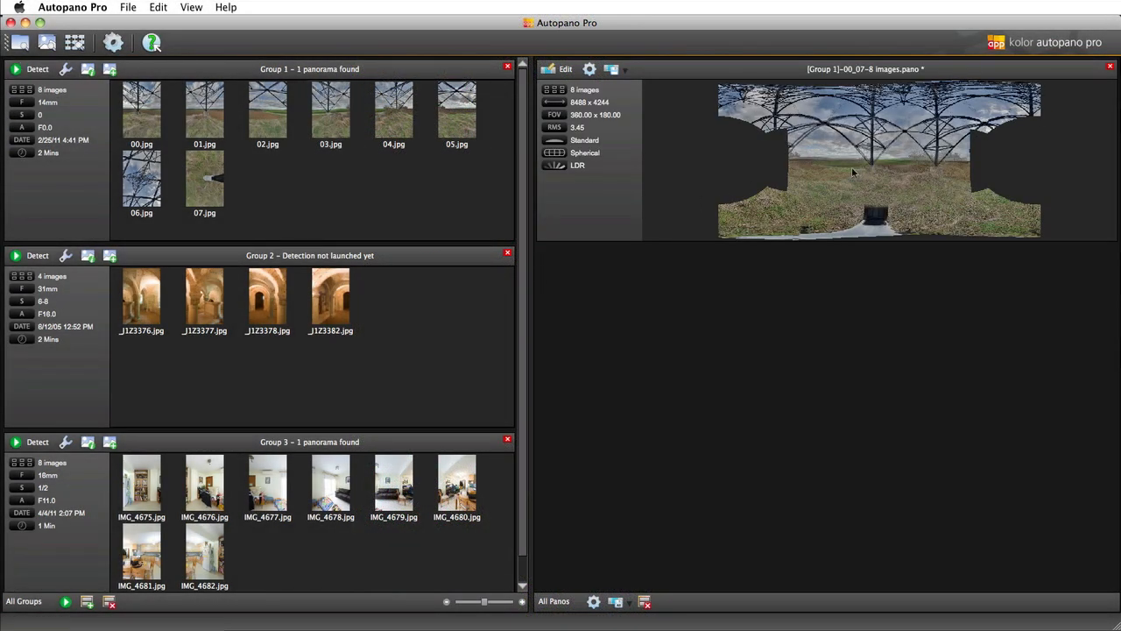
left_click(563, 70)
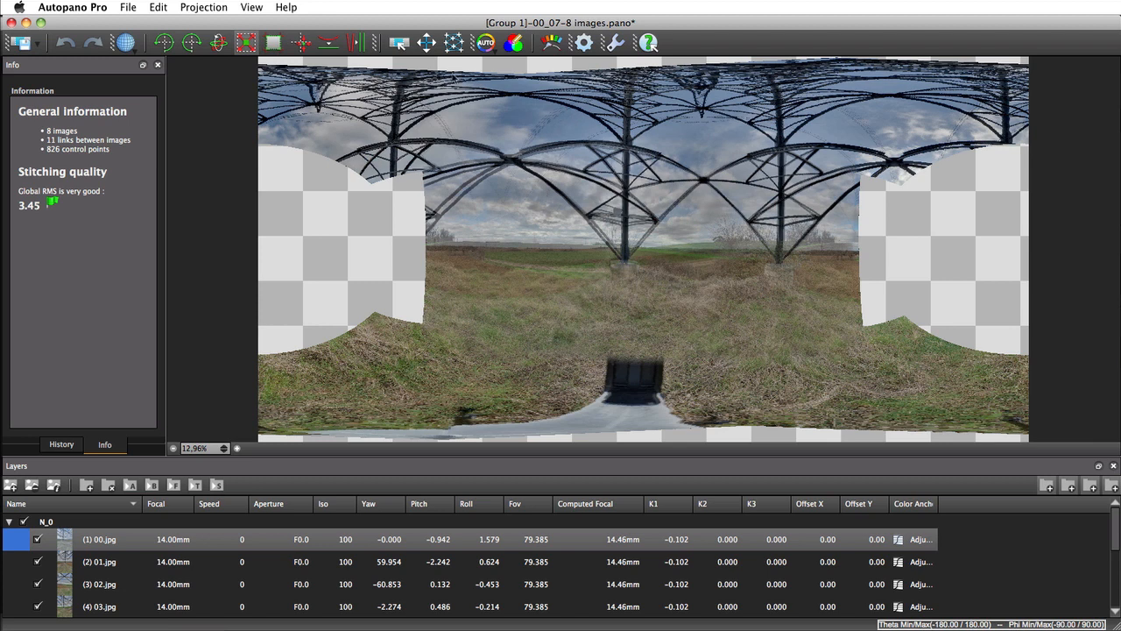
- Open the control point editor and delete all control points linking images 1 and 4 (00.jpg and 03.jpg)
left_click(449, 43)
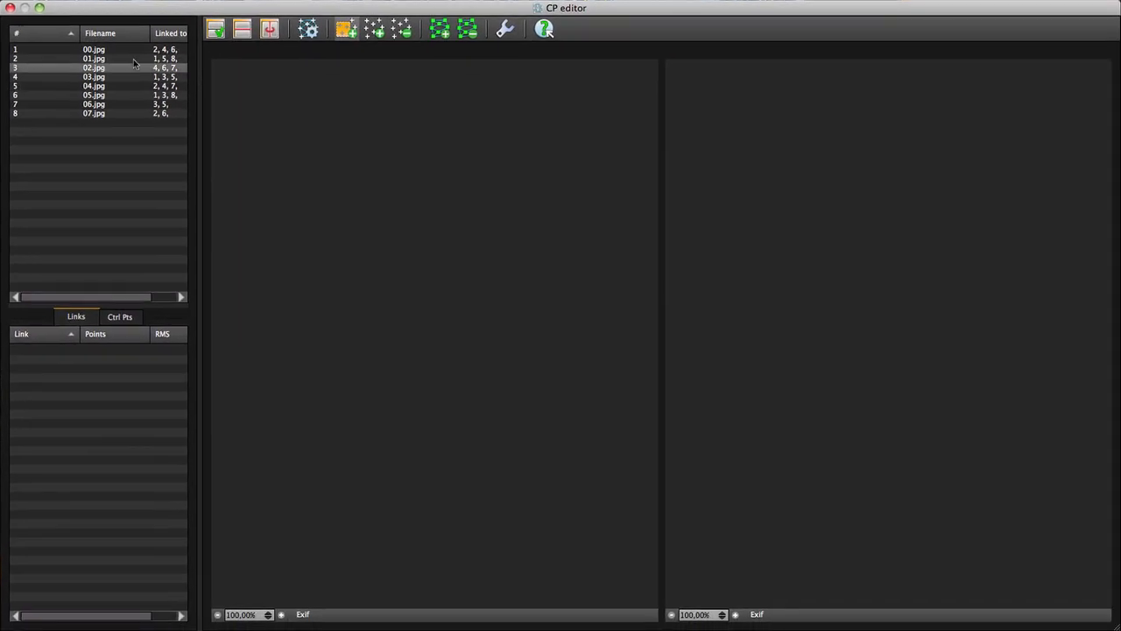
left_click(327, 120)
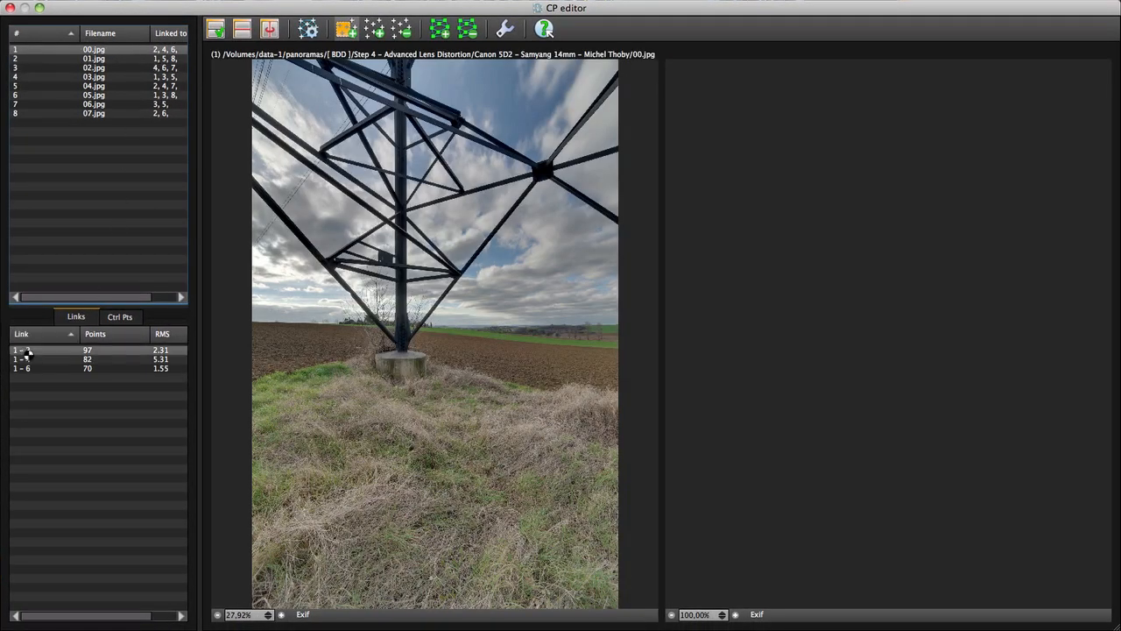
left_click(27, 351)
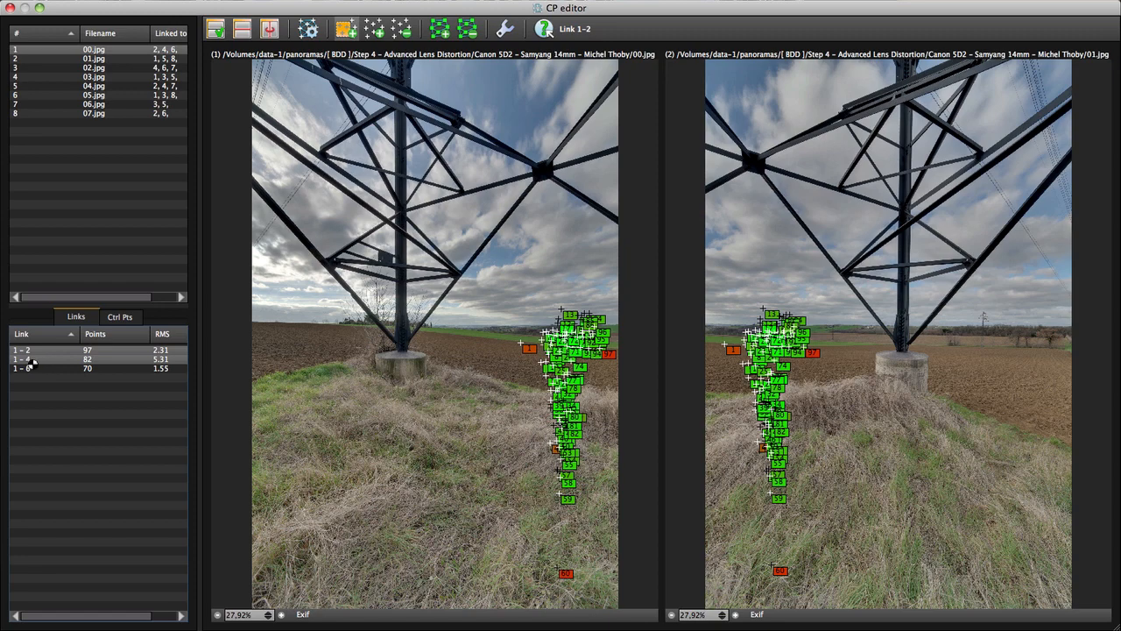
left_click(31, 363)
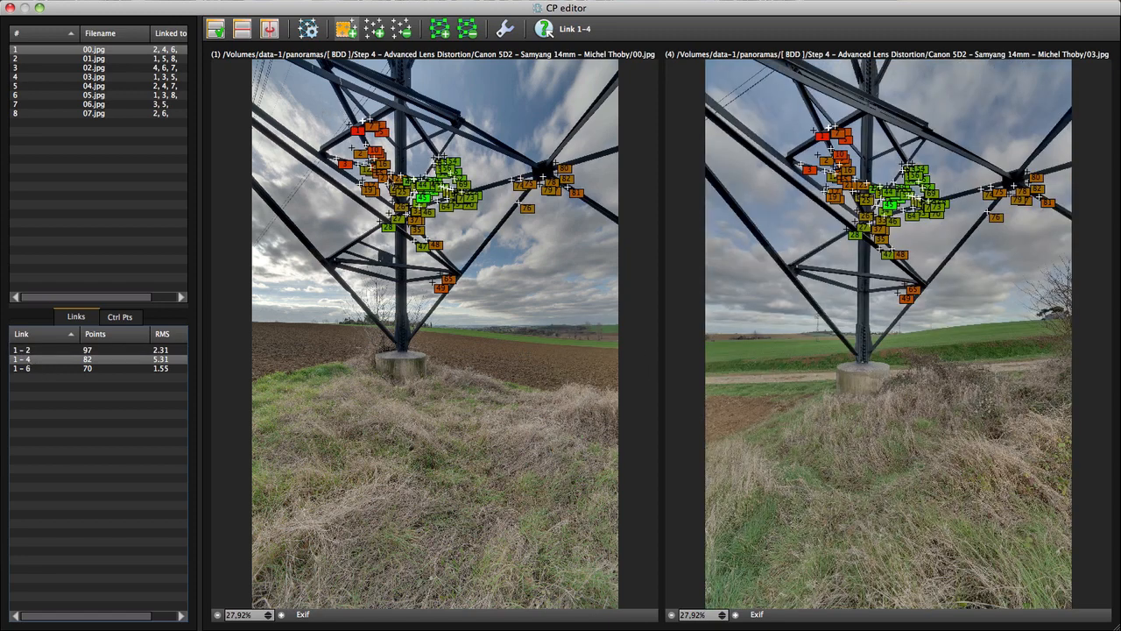
left_click_drag(317, 106, 616, 383)
key("Delete")
- Delete all control points linking images 2 and 5 (01.jpg and 04.jpg)
left_click(93, 59)
left_click(48, 358)
left_click_drag(250, 90, 581, 390)
key("Delete")
- Delete all control points linking images 3 and 6 (02.jpg and 05.jpg)
left_click(94, 68)
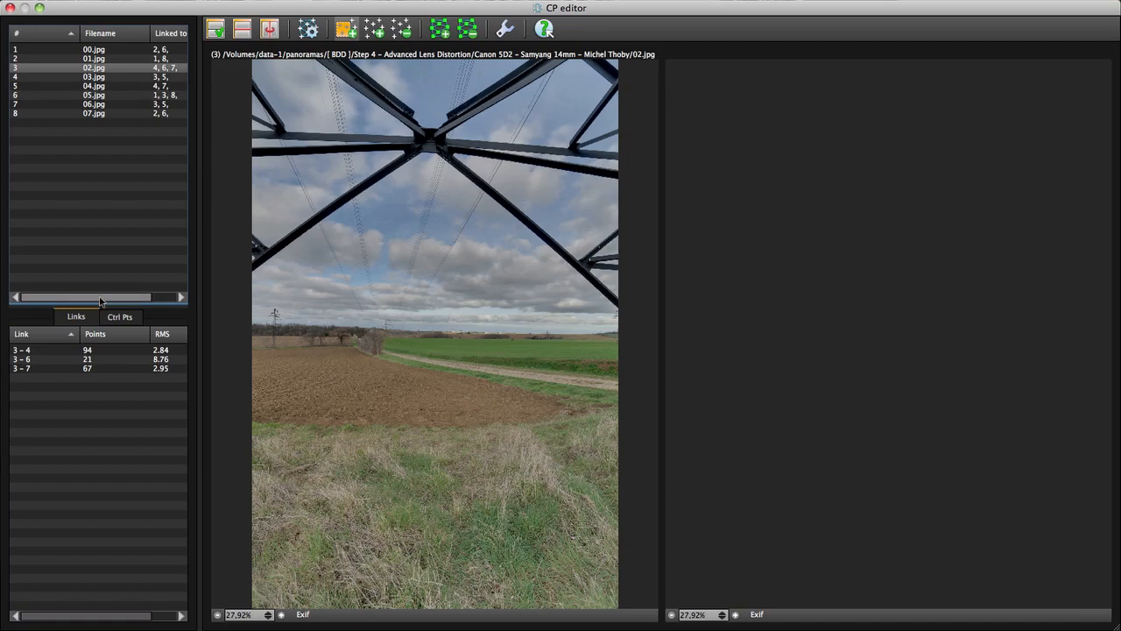
left_click(48, 359)
left_click_drag(609, 305, 377, 87)
key("Delete")
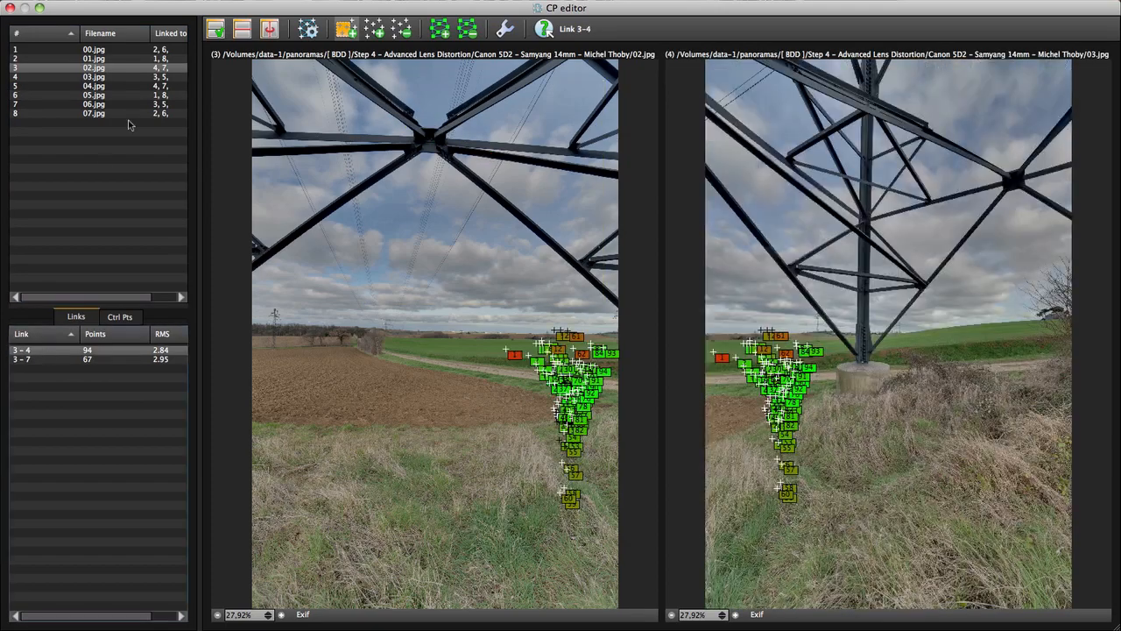
- Check the existing links of 06.jpg and add control point links from it to 01.jpg and 05.jpg
left_click(97, 104)
left_click(47, 351)
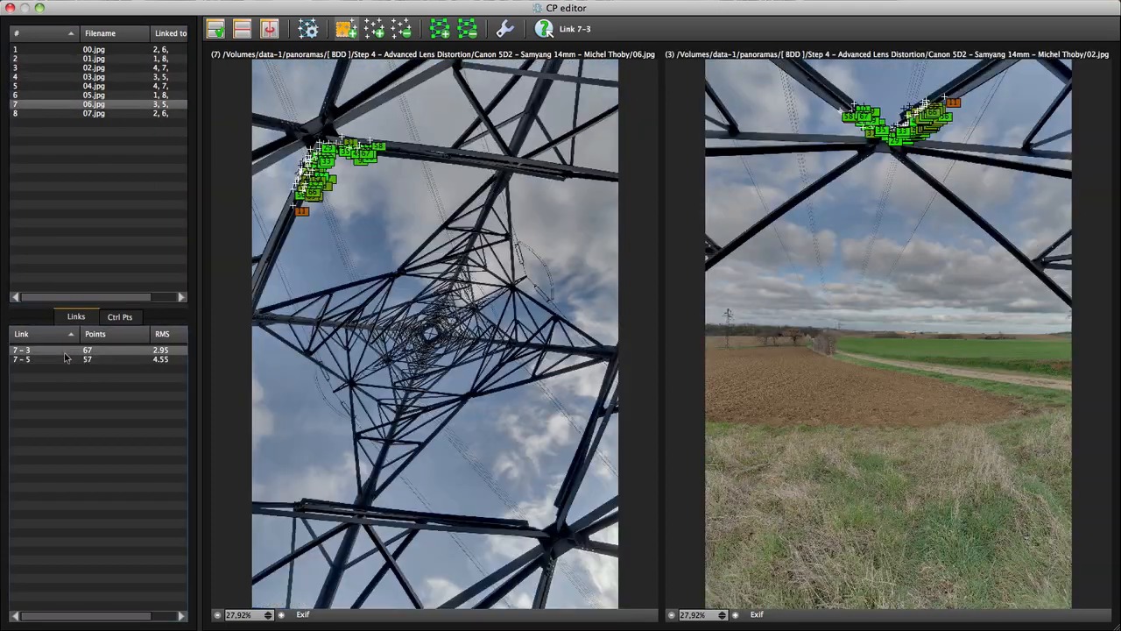
left_click(124, 60)
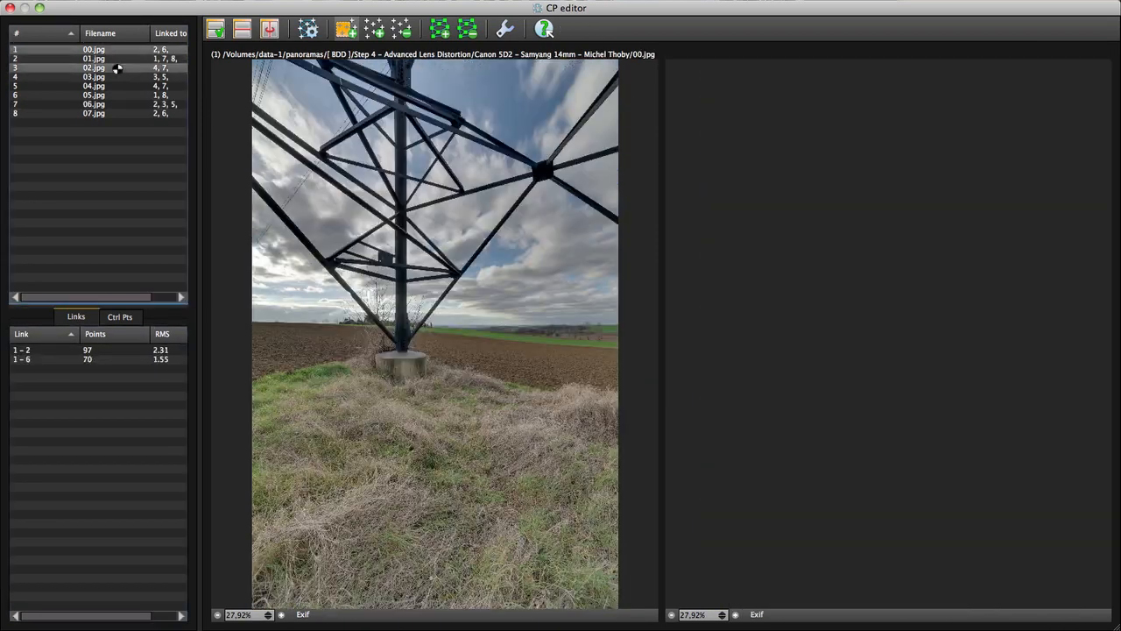
left_click(94, 95)
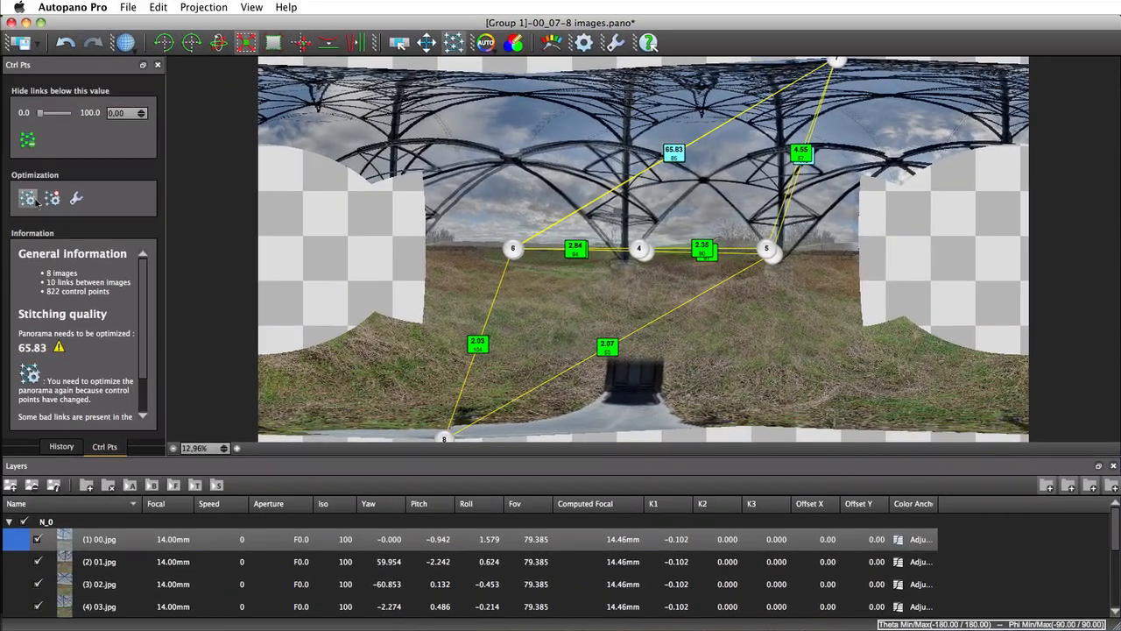
- Optimize the panorama with the changed control points and rotate it so that the horizon lies level
left_click(37, 200)
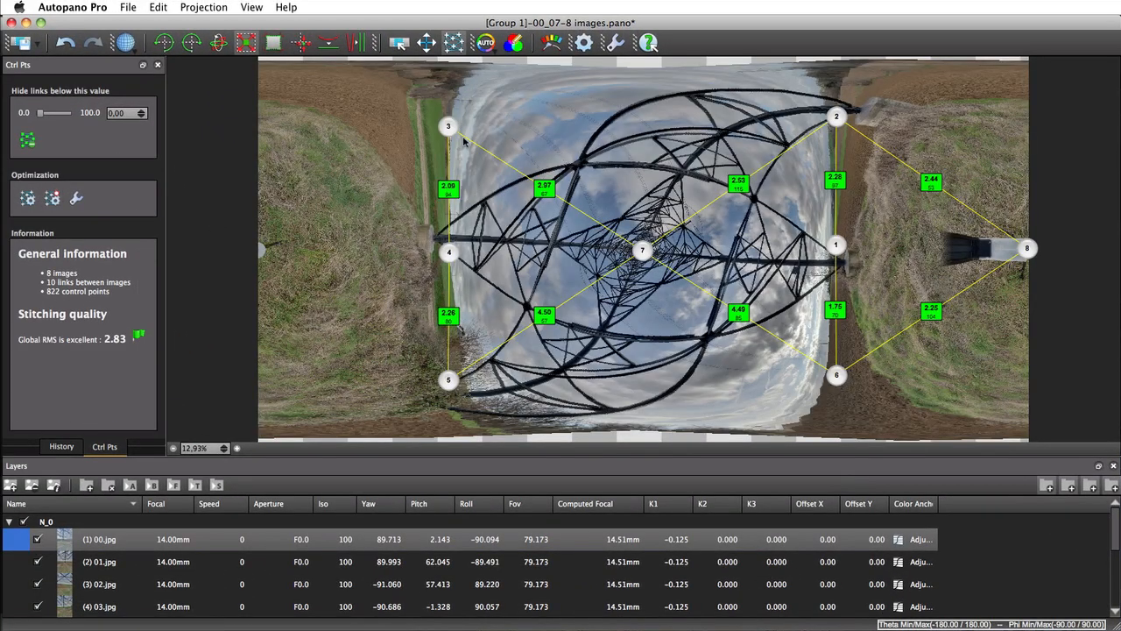
left_click(427, 42)
left_click_drag(728, 70, 771, 243)
- Examine the stitching of the steel arches and the horizon around image 6 using the image outlines
scroll(786, 145, "up", 4)
scroll(717, 173, "up", 1)
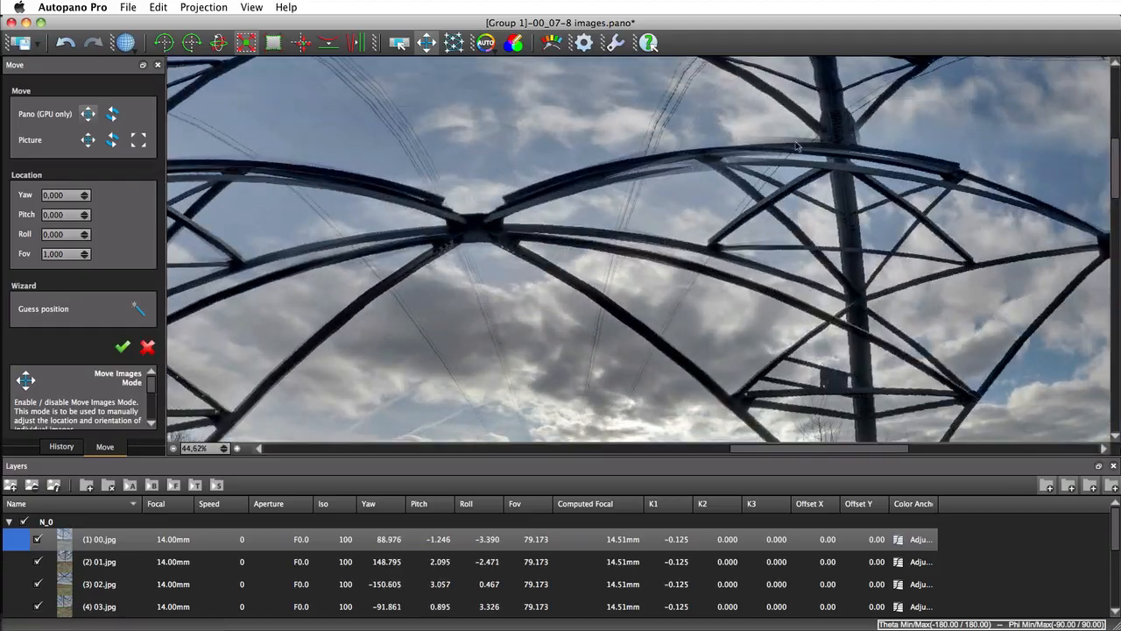
left_click(399, 42)
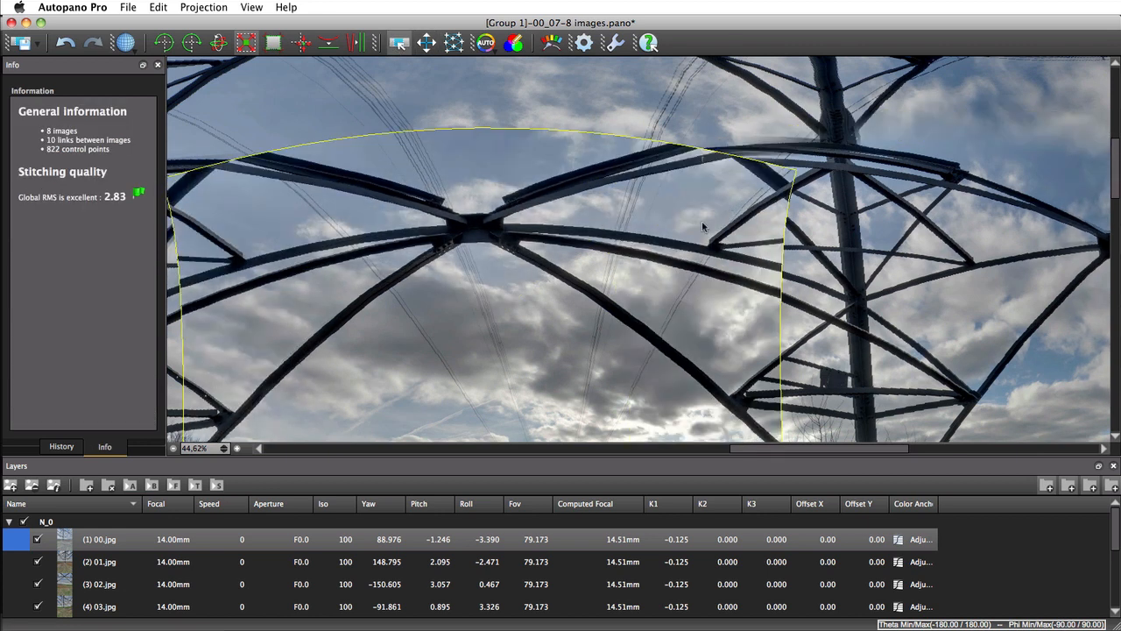
left_click_drag(713, 257, 709, 87)
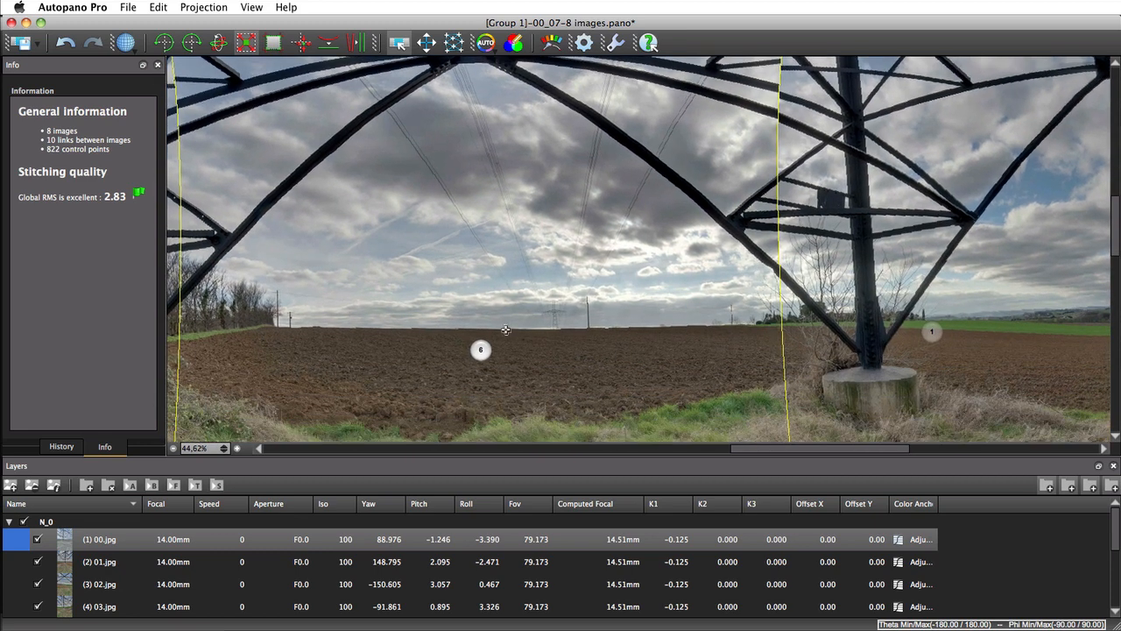
scroll(719, 247, "down", 5)
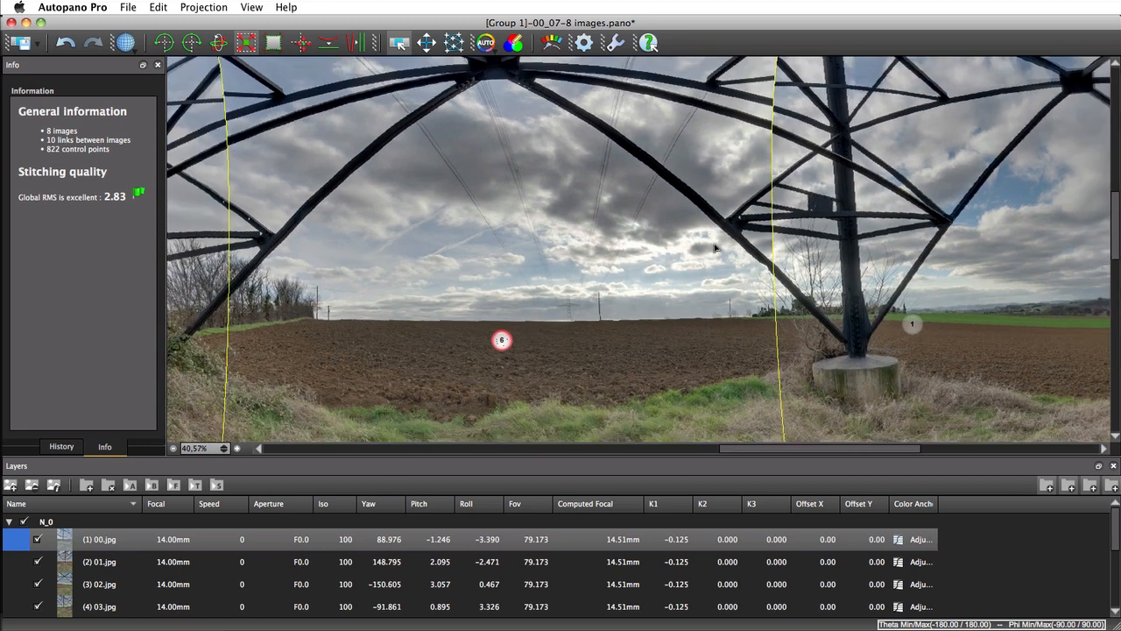
scroll(718, 247, "down", 1)
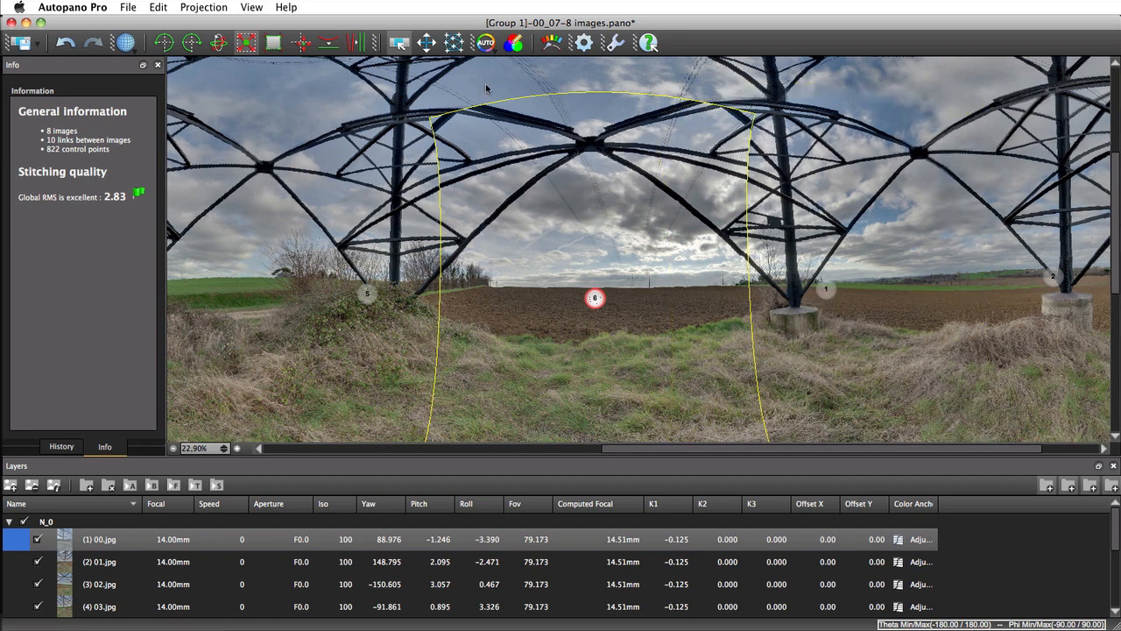
- Set the lens distortion model to 2nd order in the optimization settings and re-optimize the panorama
left_click(453, 42)
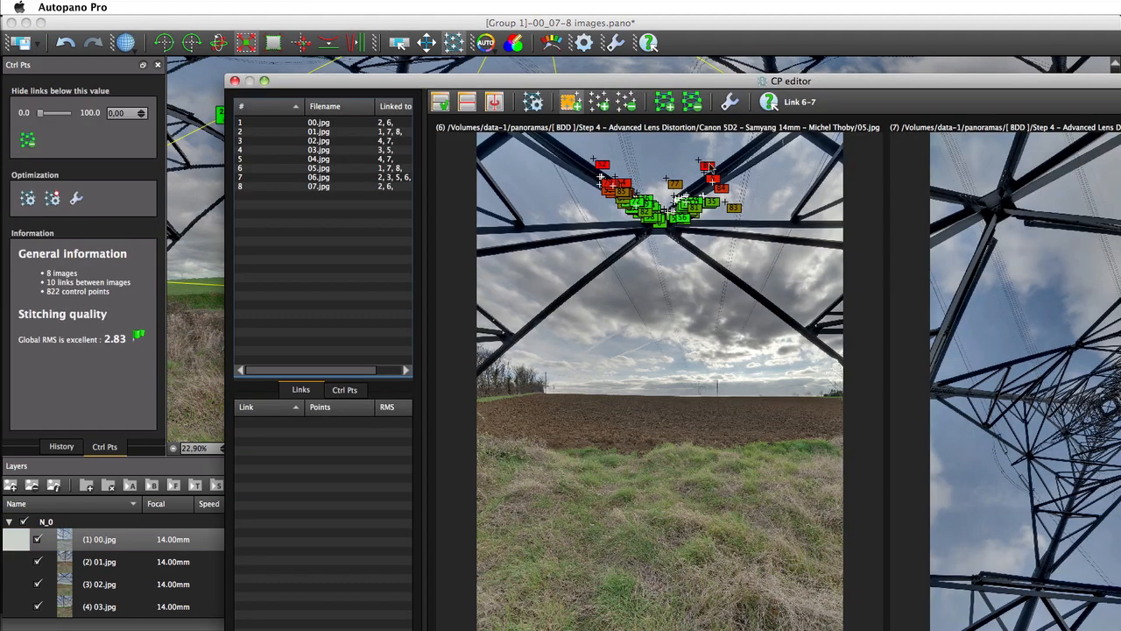
left_click(730, 102)
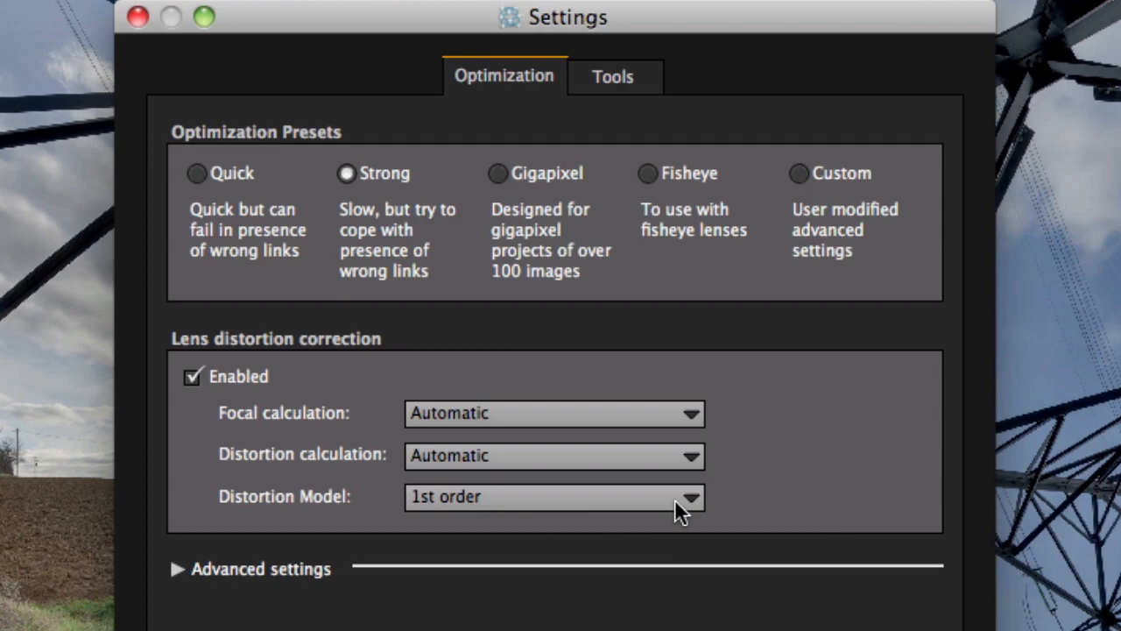
left_click(675, 498)
left_click(485, 519)
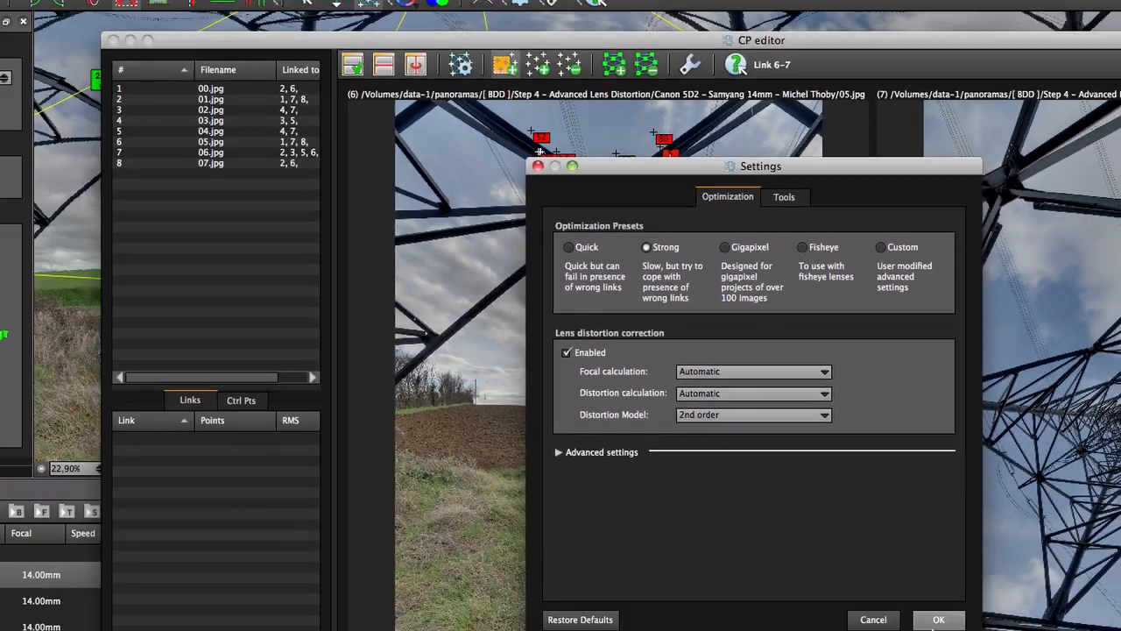
left_click(939, 619)
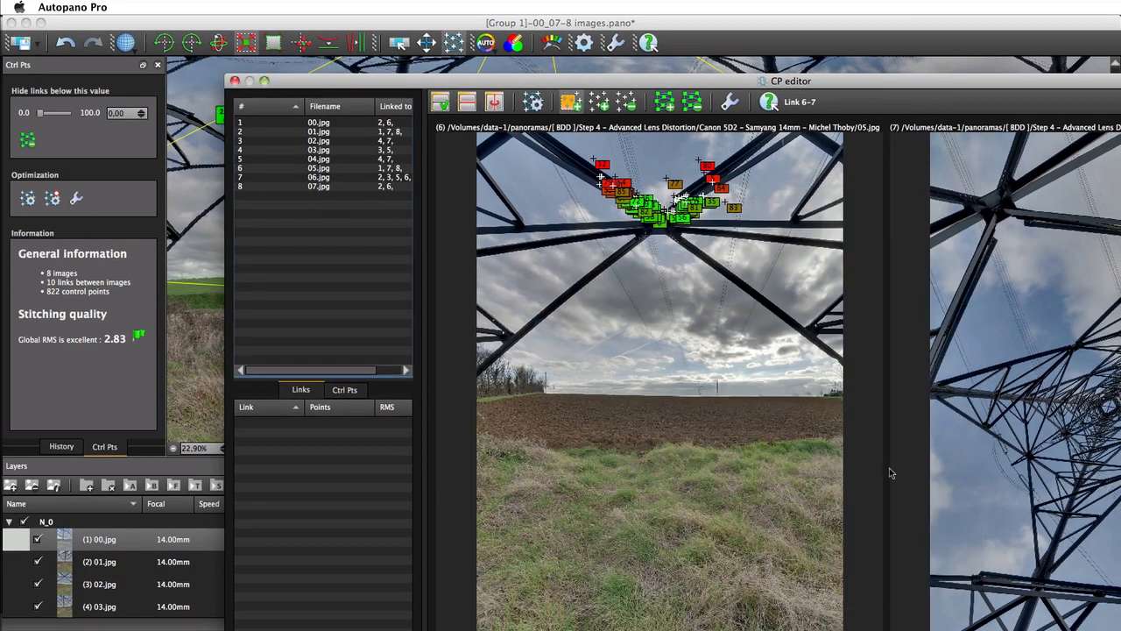
left_click(93, 253)
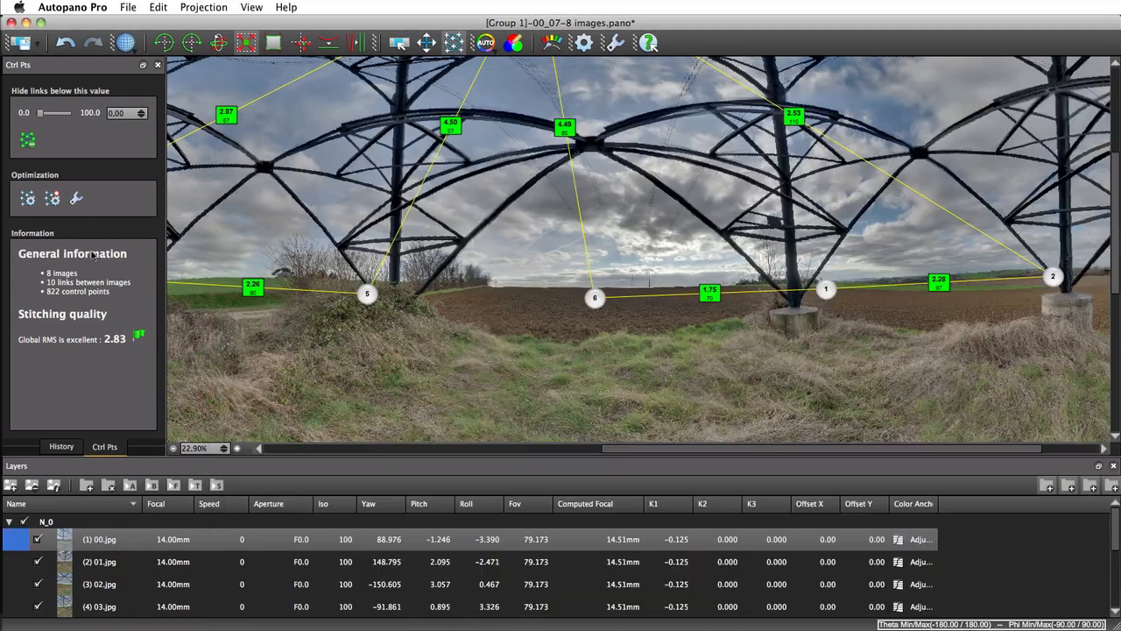
left_click(52, 198)
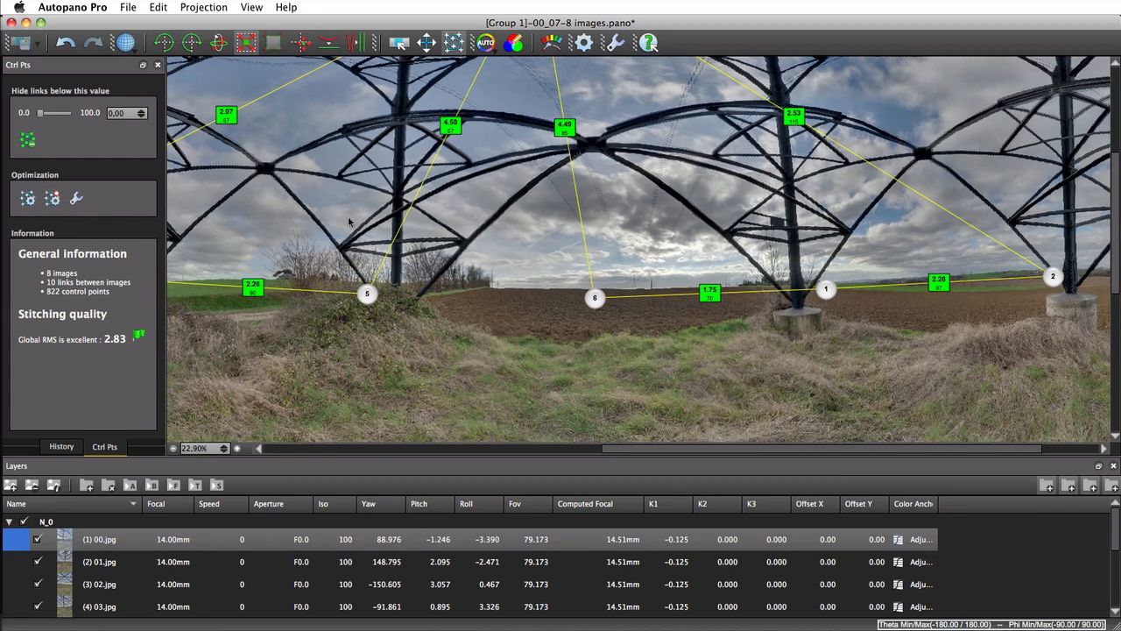
- Inspect the seams on the pylon's curved beams above image 6 up close, comparing the overlapping image outlines
scroll(694, 127, "up", 8)
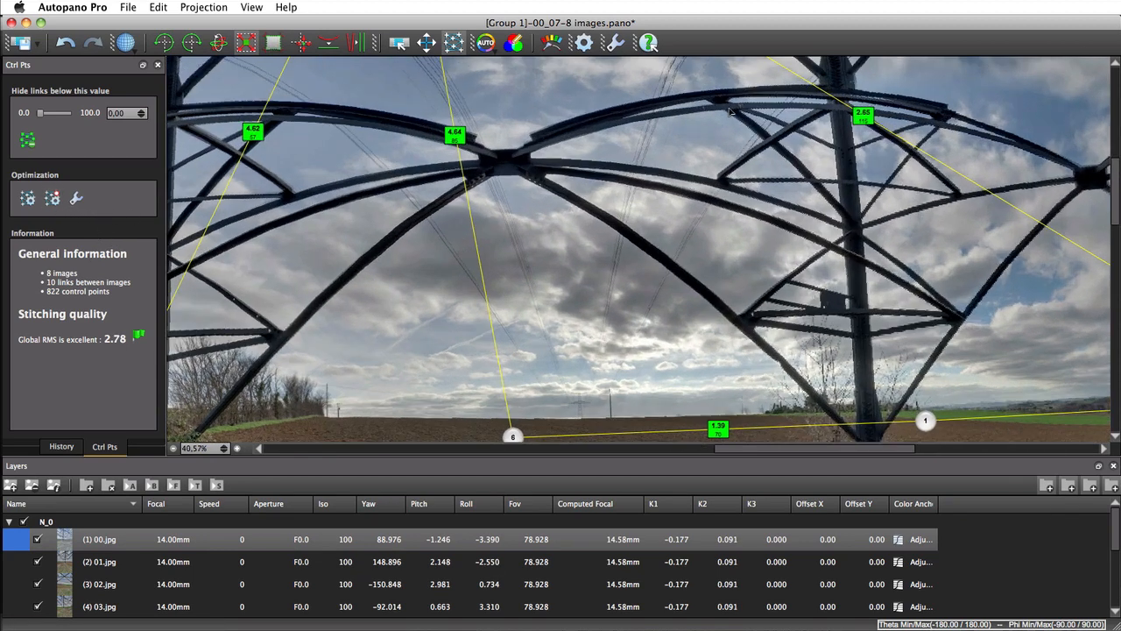
scroll(726, 103, "up", 3)
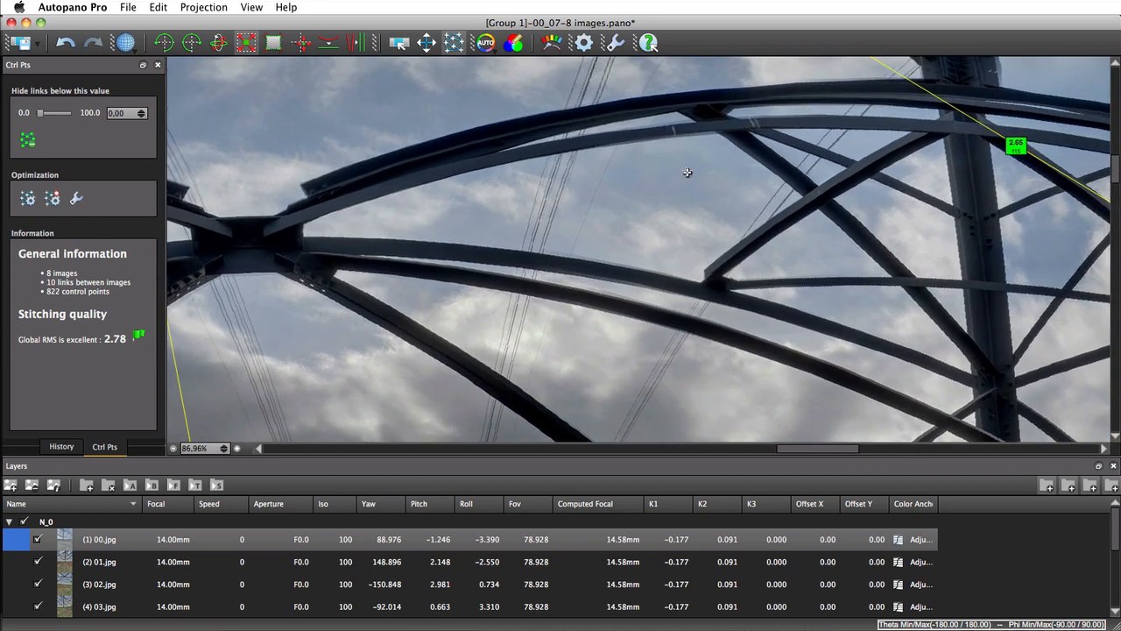
left_click(400, 41)
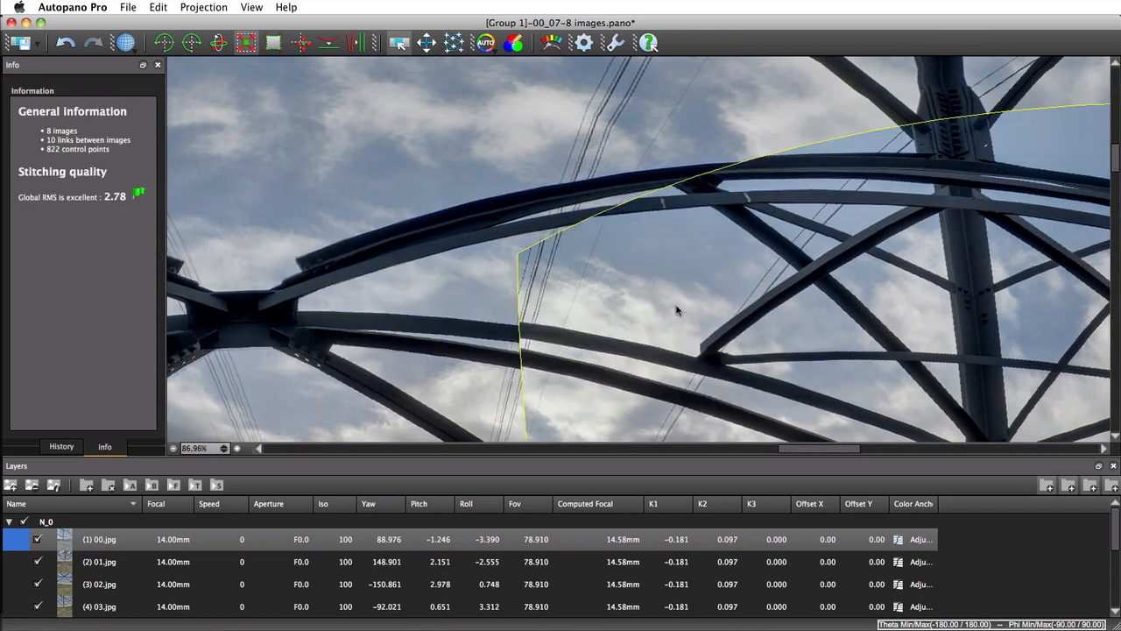
left_click(676, 311)
left_click(677, 311)
left_click(677, 311)
left_click(677, 311)
left_click(676, 311)
left_click(676, 311)
left_click(676, 311)
left_click(677, 311)
left_click(676, 311)
left_click(676, 311)
left_click(557, 324)
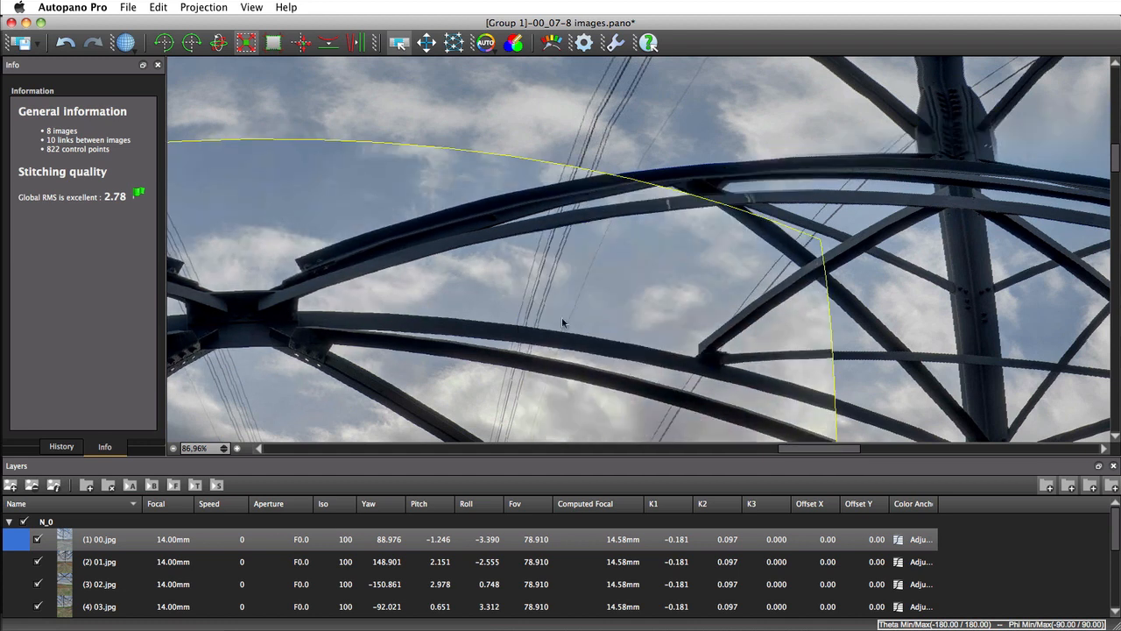
- Check the beams, horizon and grass around image 6 for stitching errors, ending with the whole panorama in view
scroll(573, 278, "down", 5)
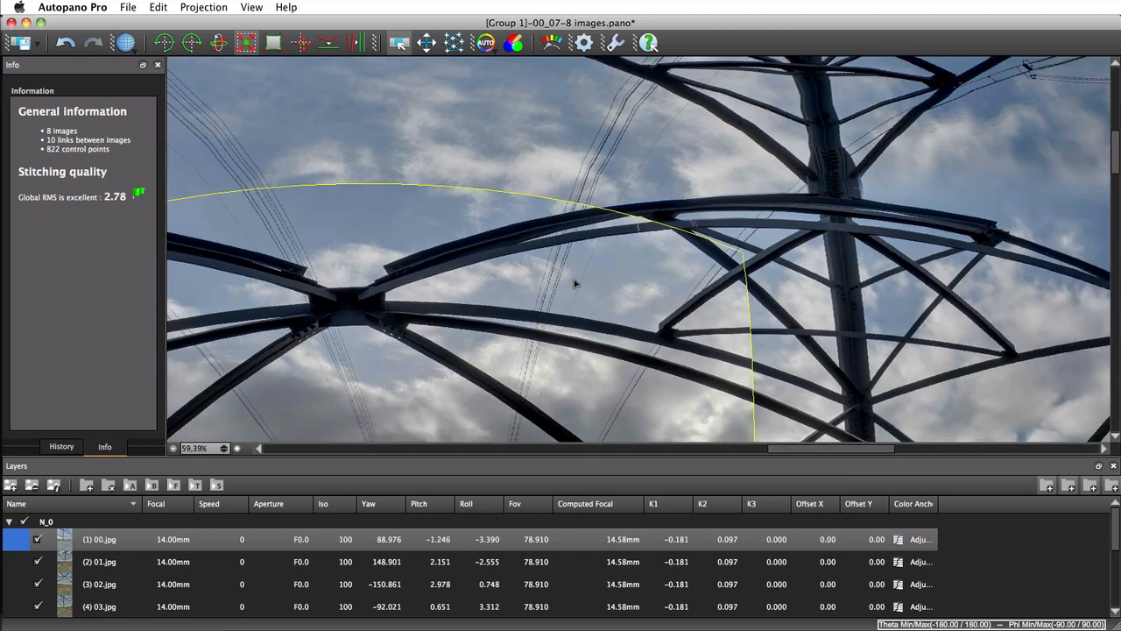
left_click_drag(579, 295, 581, 84)
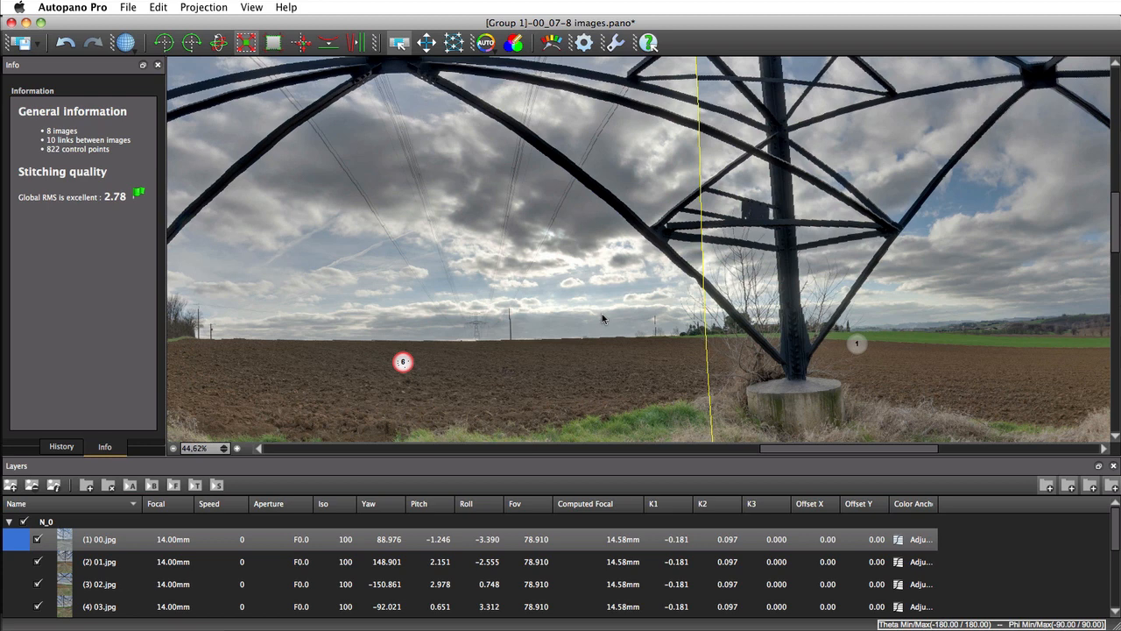
scroll(602, 315, "down", 4)
left_click_drag(607, 320, 614, 230)
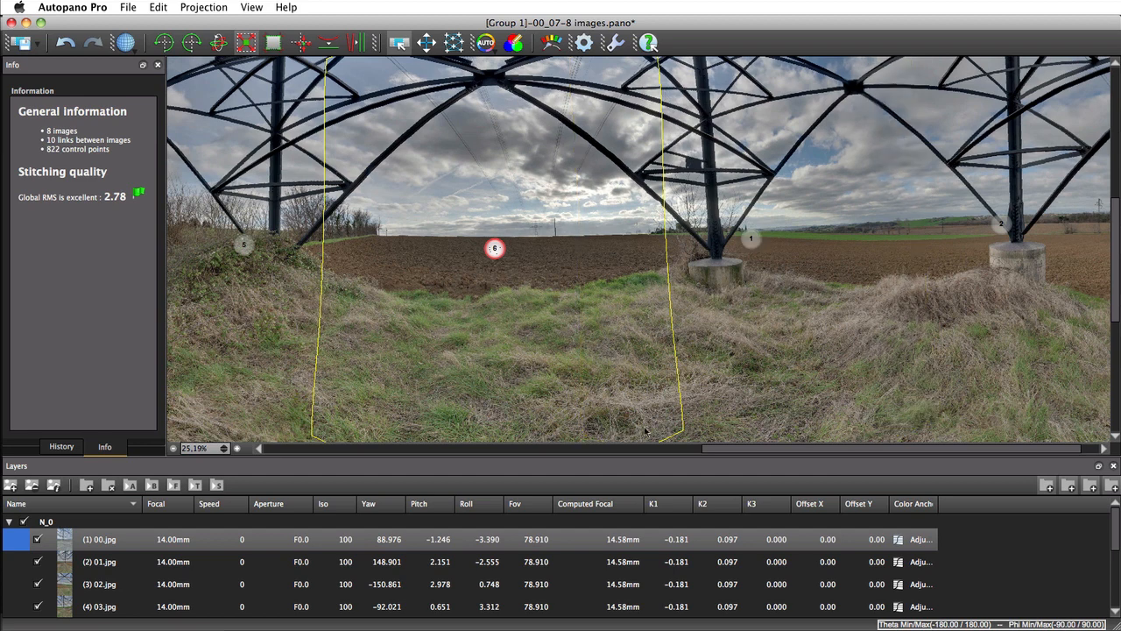
left_click_drag(617, 118, 587, 241)
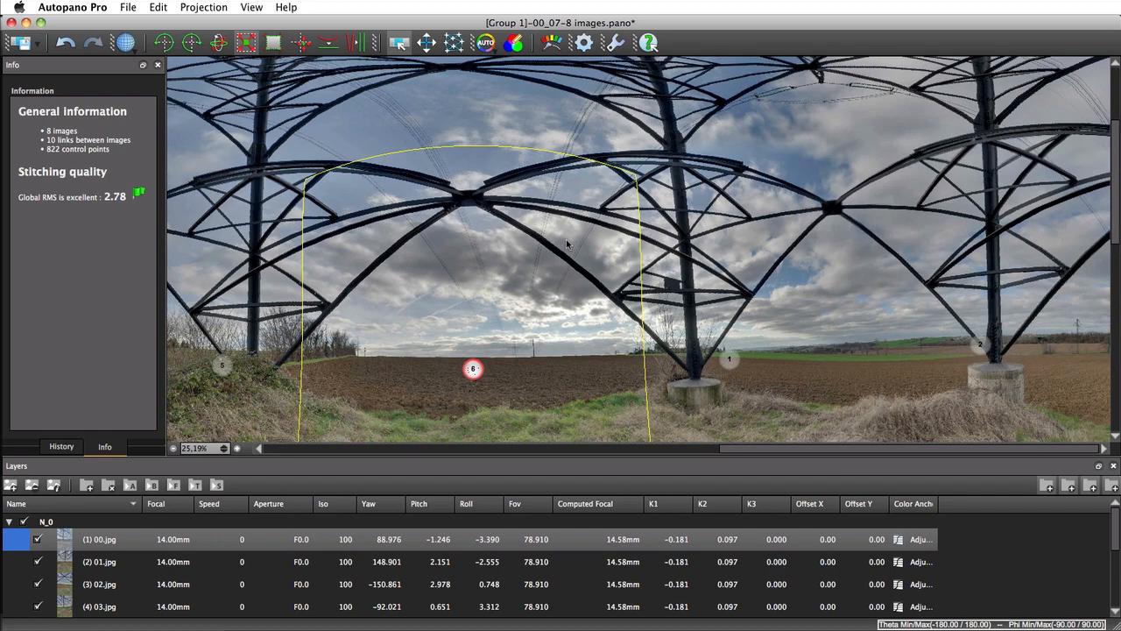
scroll(568, 246, "down", 3)
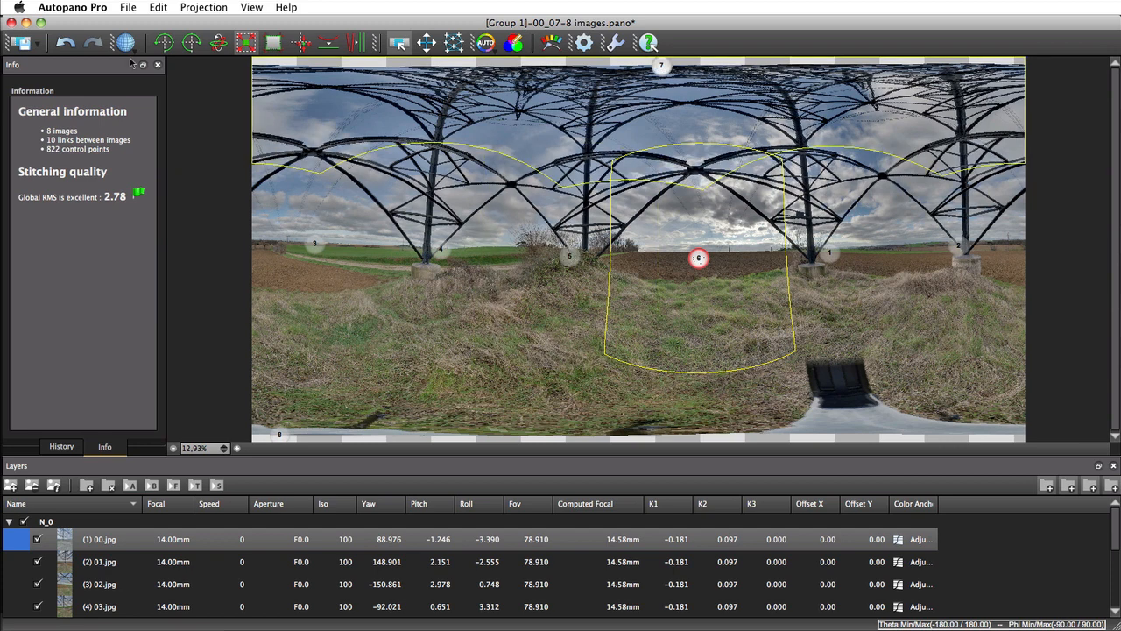
- Leave the Group 1 panorama, then detect the panorama of Group 2 and open it for editing
left_click(10, 21)
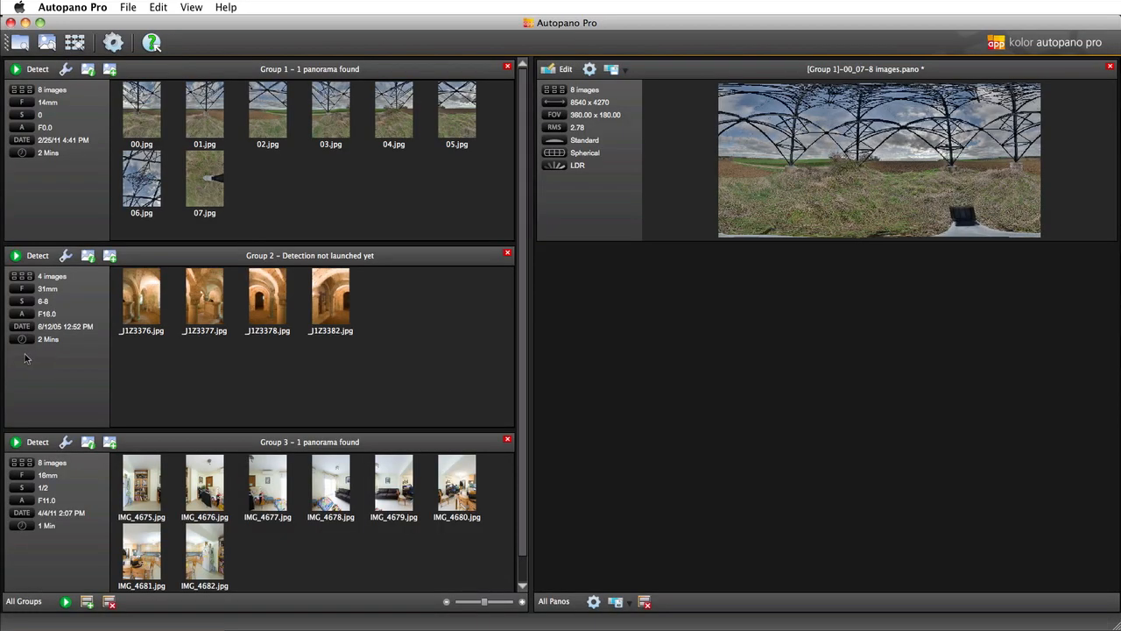
left_click(38, 256)
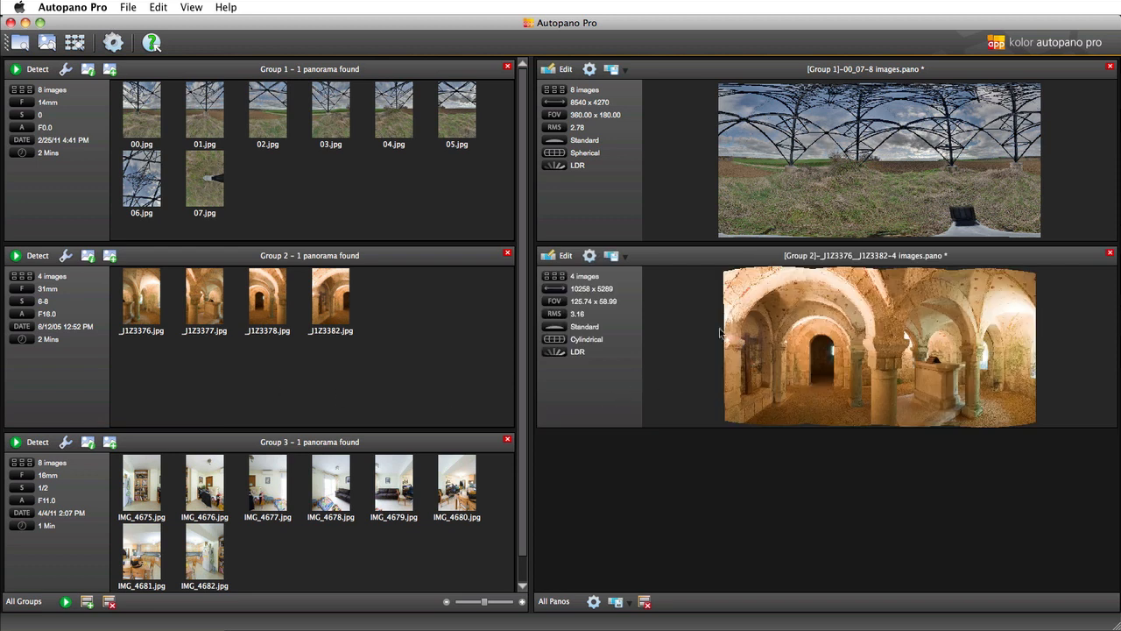
left_click(565, 255)
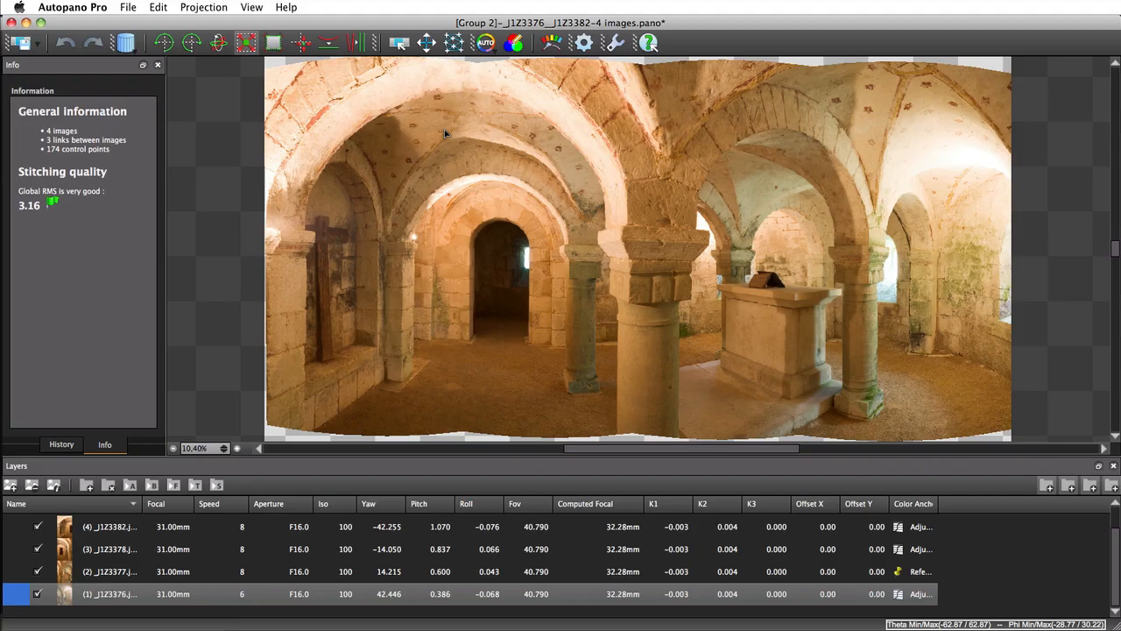
- Inspect the seams on the vaulted arches above the doorway up close, with the image outlines shown
scroll(426, 133, "up", 5)
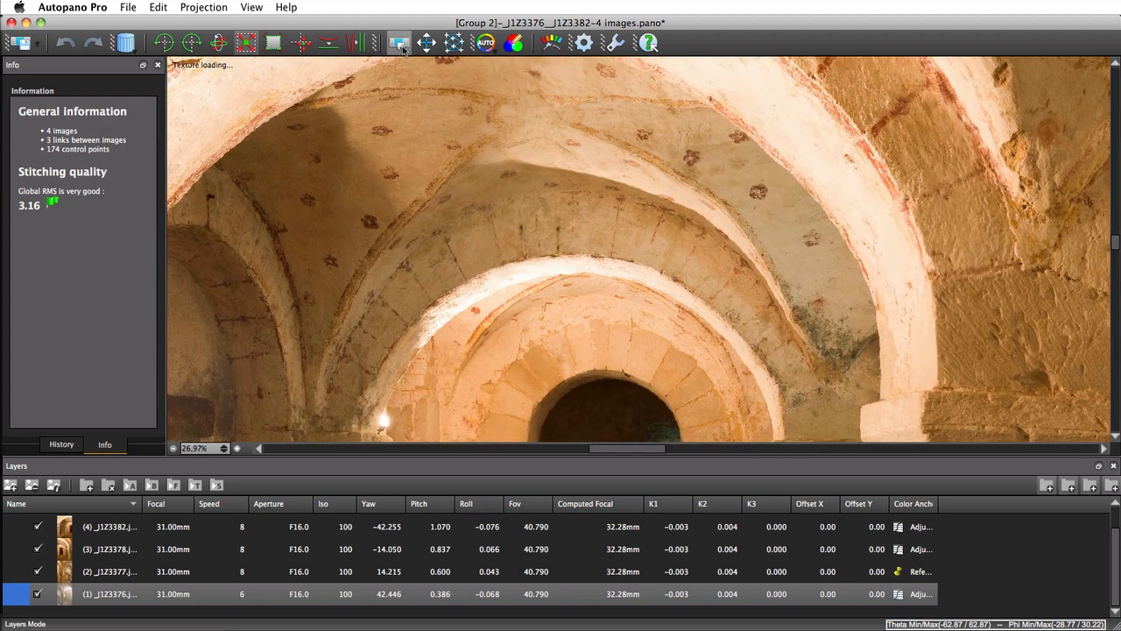
left_click(402, 49)
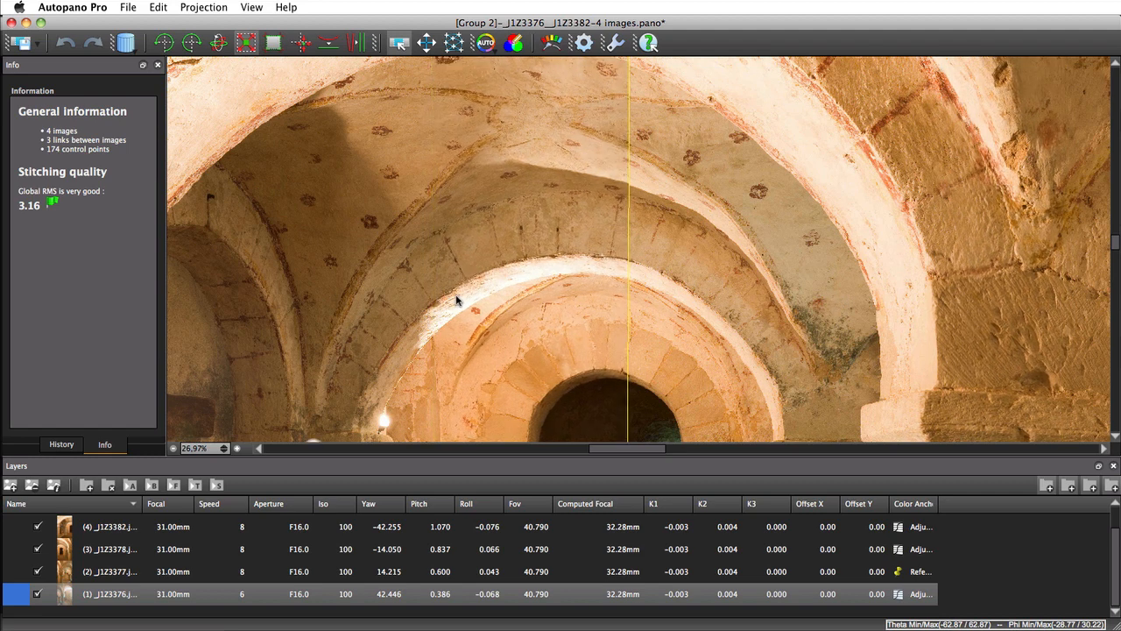
scroll(450, 302, "up", 4)
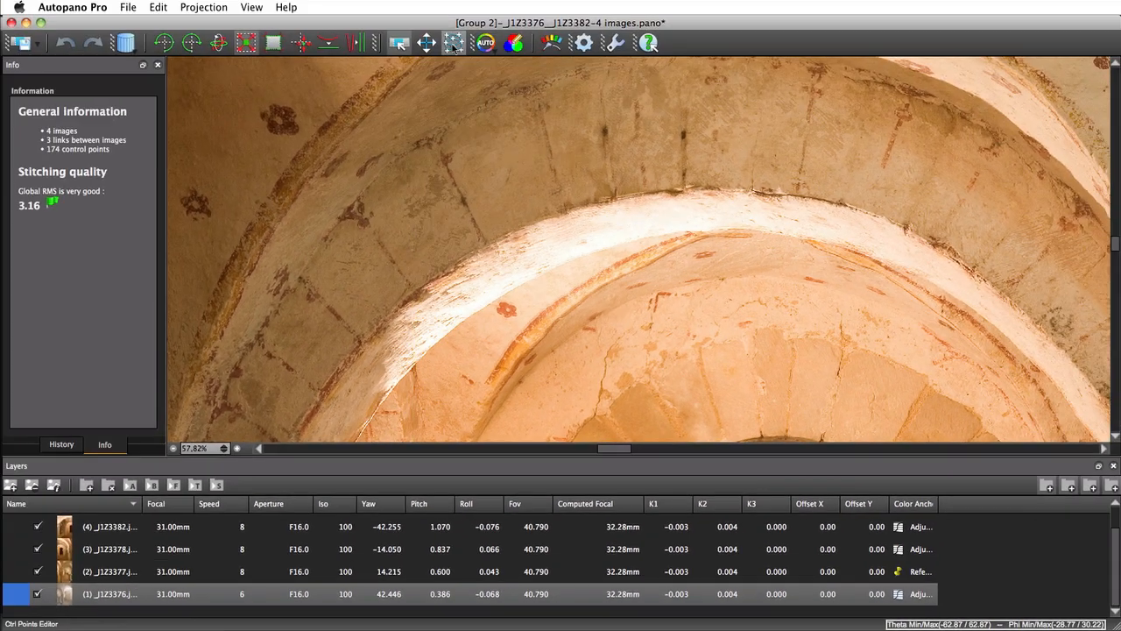
- Set focal calculation to Force different and distortion calculation to Force identic in the control point editor's optimization settings, and leave the editor
left_click(454, 42)
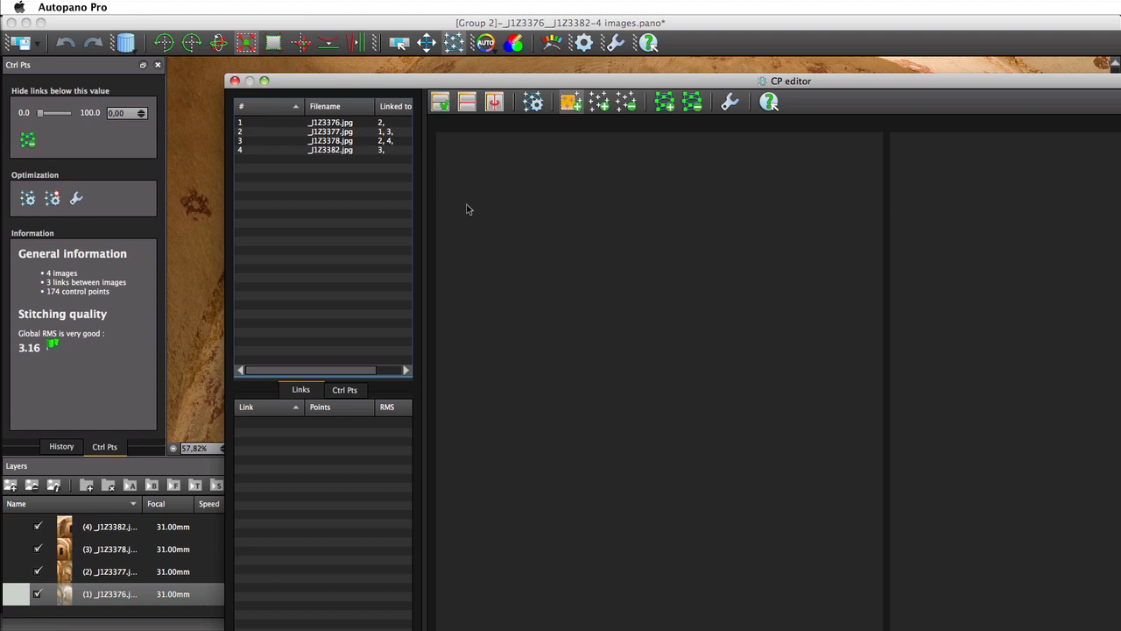
left_click(730, 102)
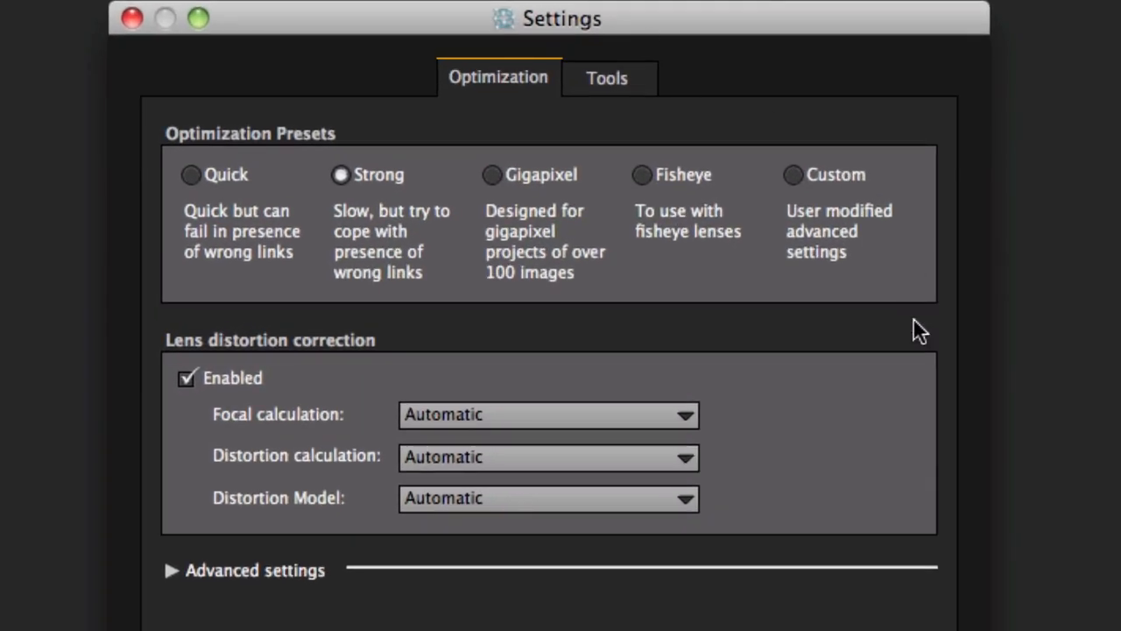
left_click(659, 409)
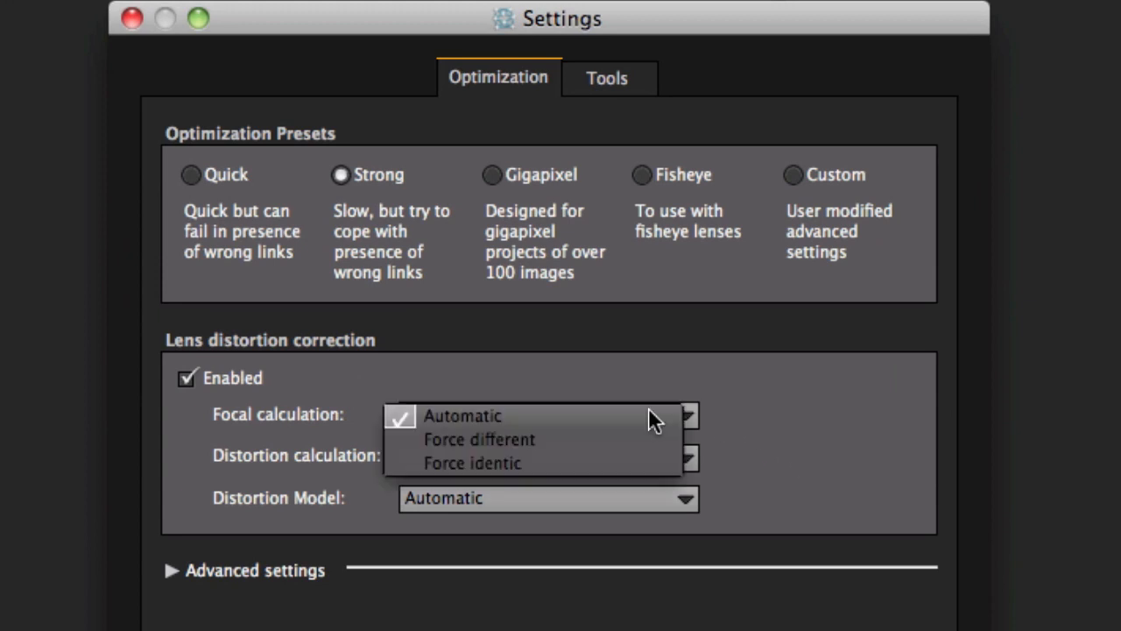
left_click(532, 437)
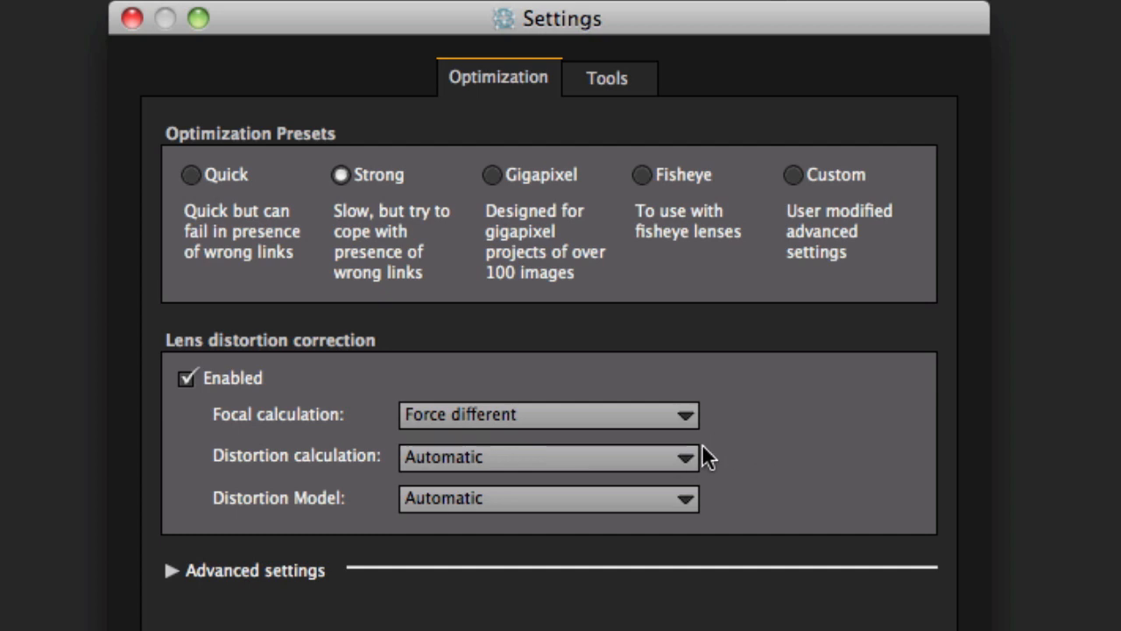
left_click(680, 457)
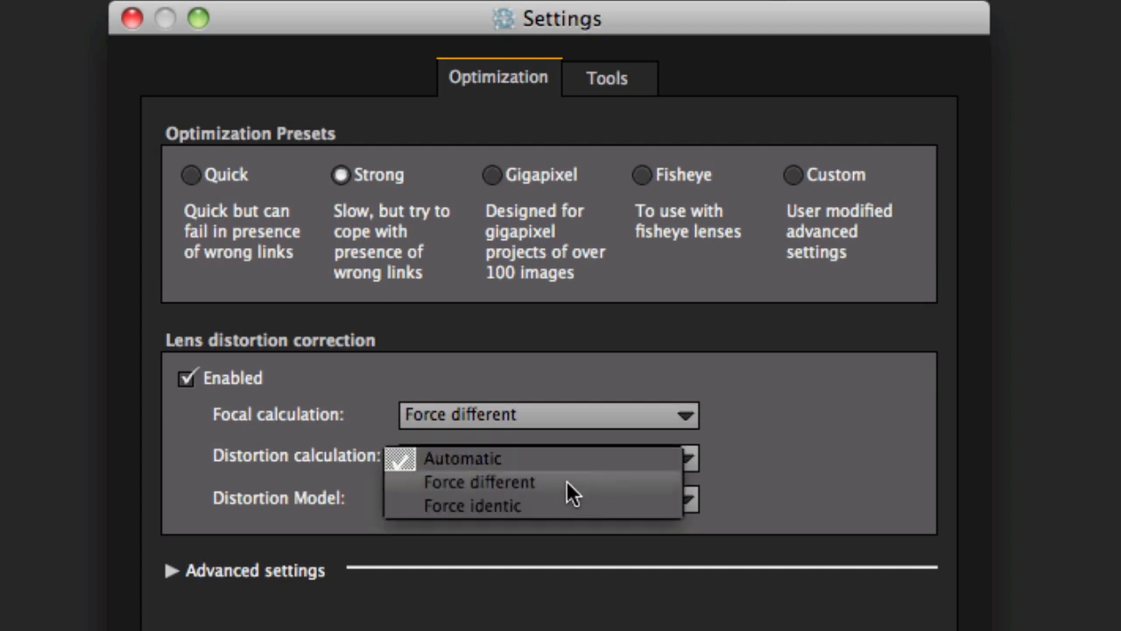
left_click(530, 503)
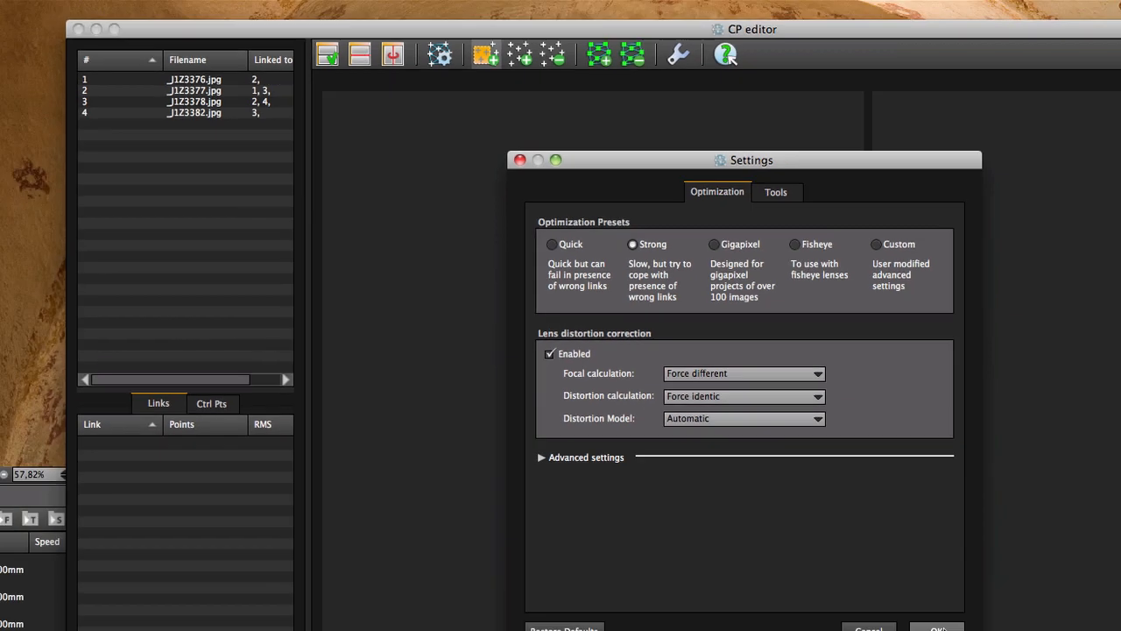
left_click(937, 623)
left_click(208, 355)
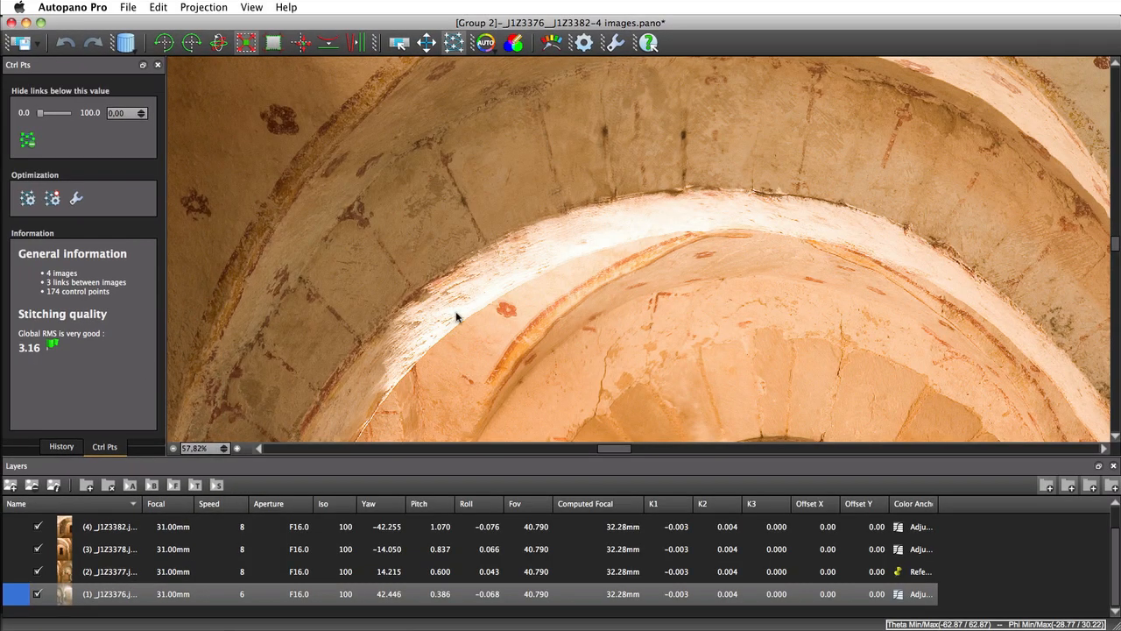
- Re-optimize the Group 2 panorama and check the arch seams again using the image outlines
left_click(54, 201)
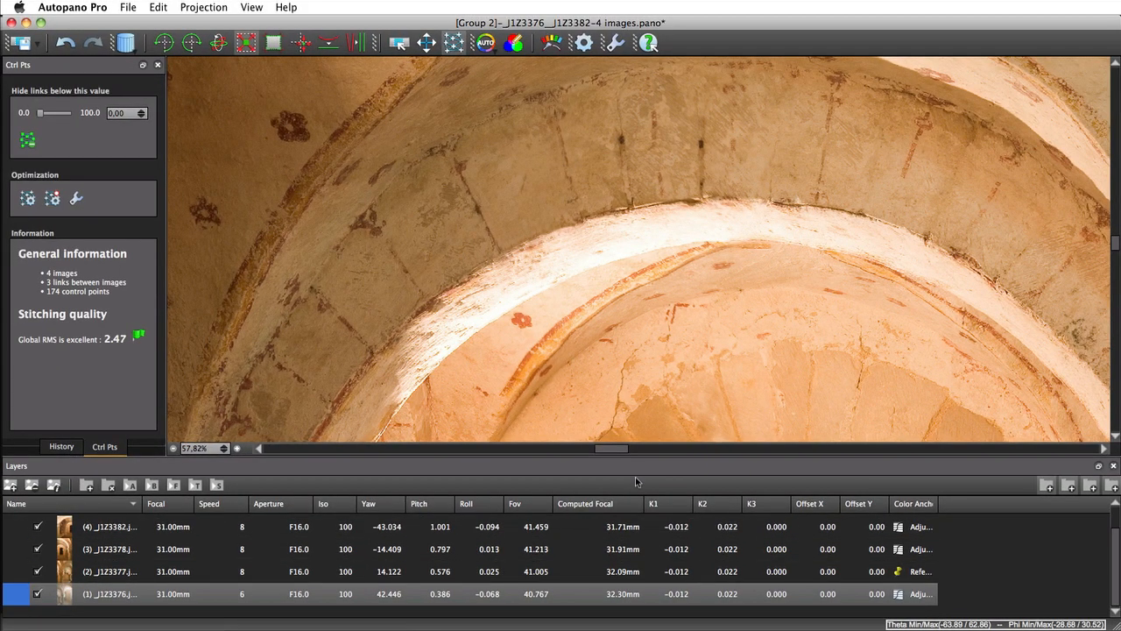
left_click(391, 43)
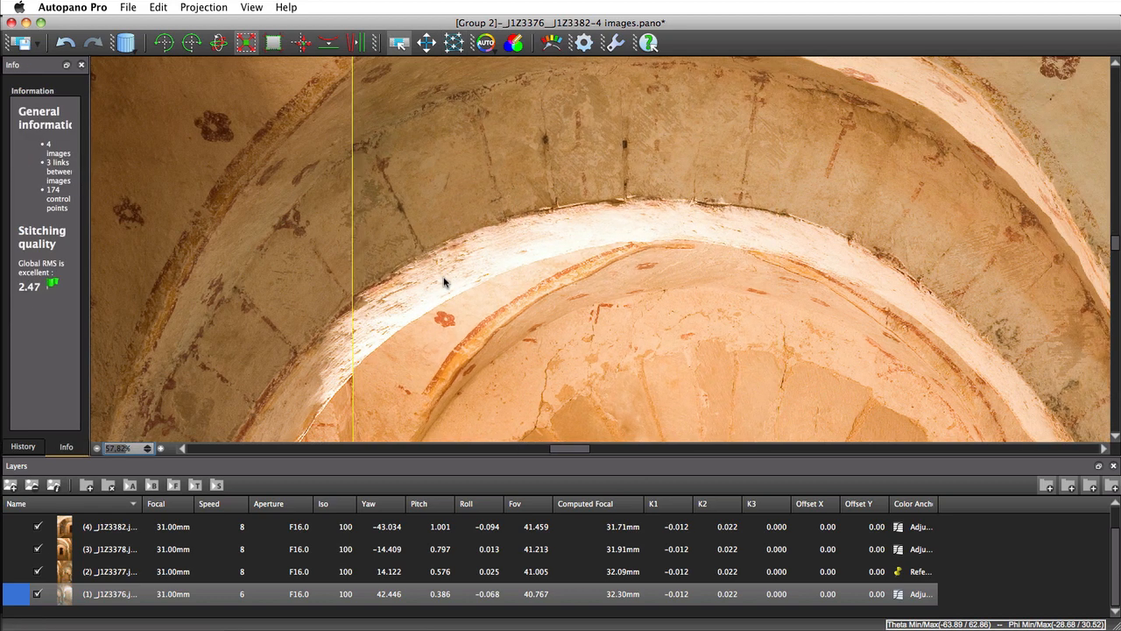
scroll(444, 282, "down", 5)
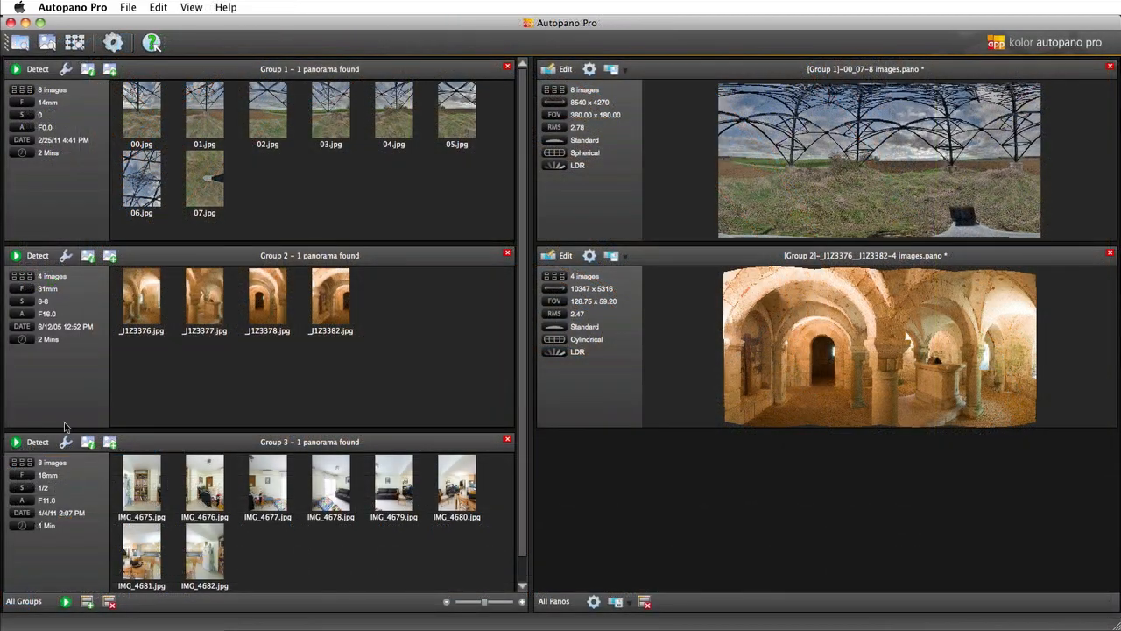
- Detect the panorama of Group 3, open it for editing, and examine the seams from the kitchen cabinets to the bookcase
left_click(36, 442)
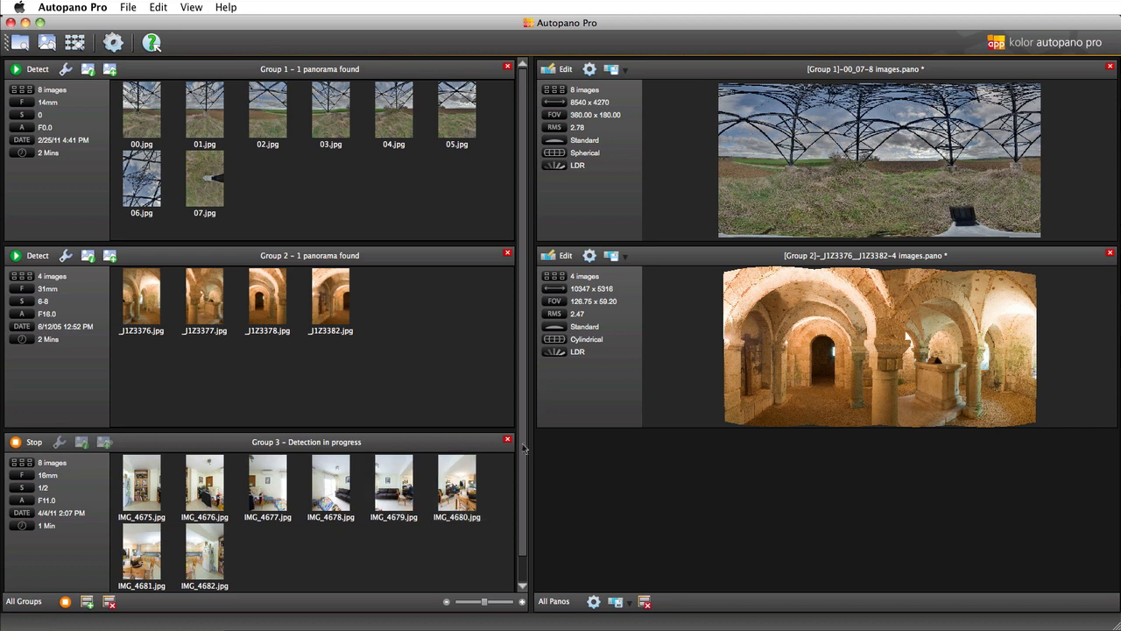
left_click_drag(522, 443, 522, 487)
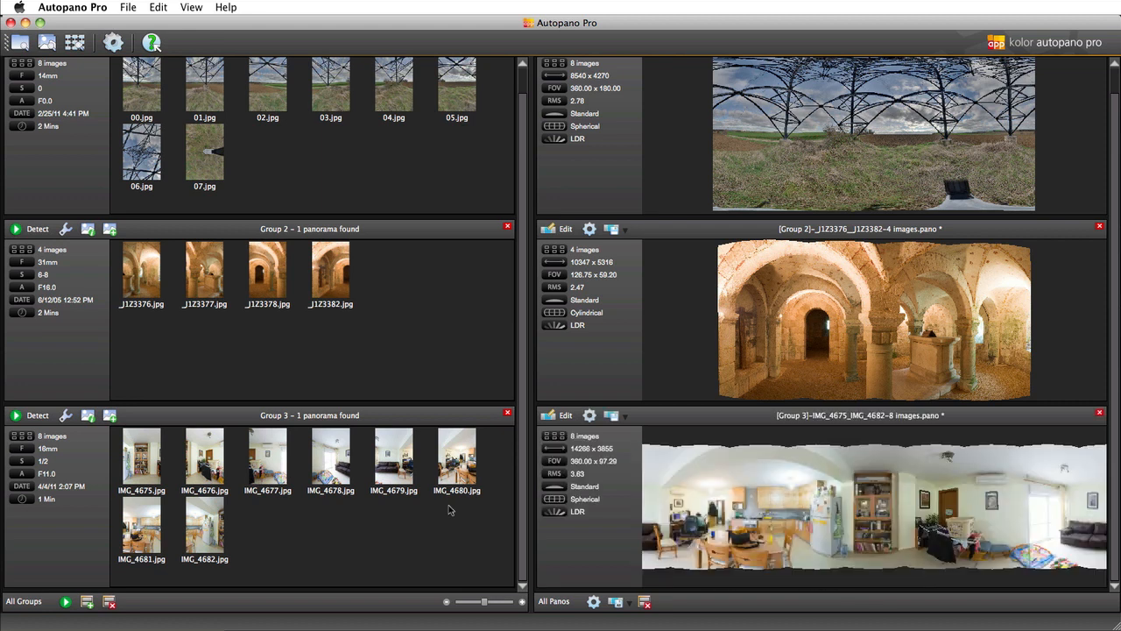
left_click(560, 415)
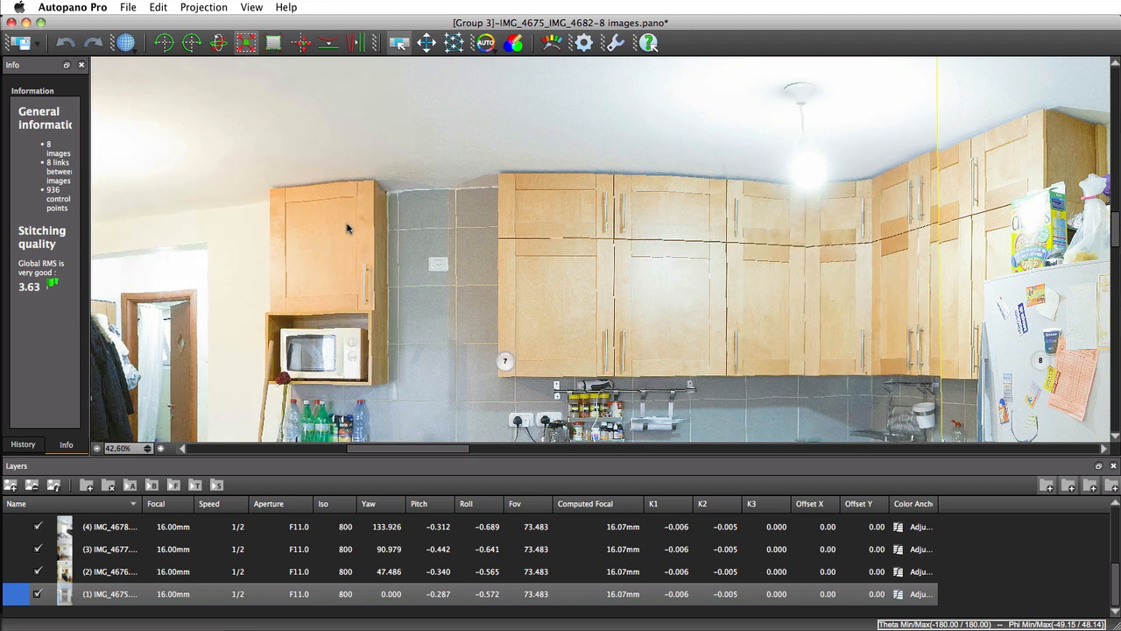
left_click_drag(874, 246, 81, 377)
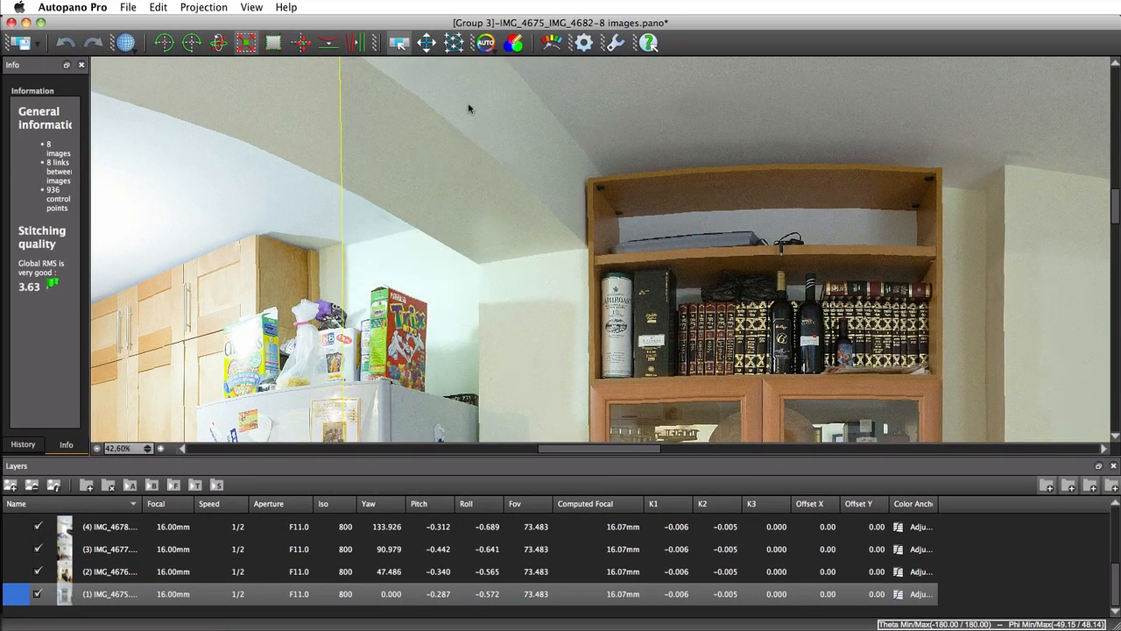
- Set the lens distortion model to 2nd order + optical axis center in the optimization settings, and leave the control point editor
left_click(453, 43)
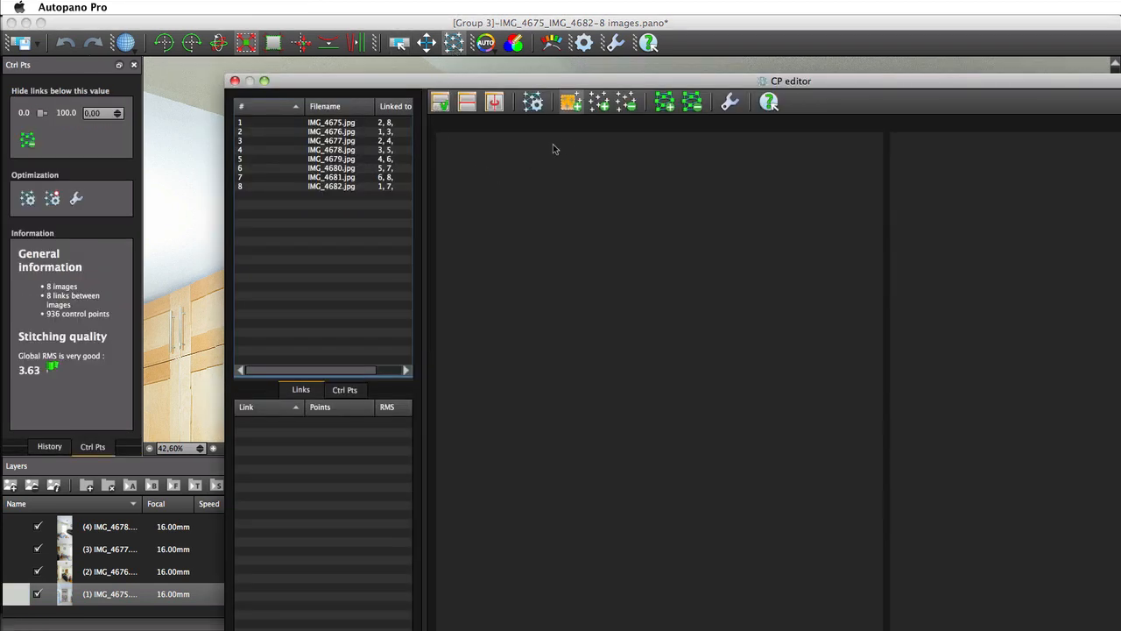
left_click(730, 102)
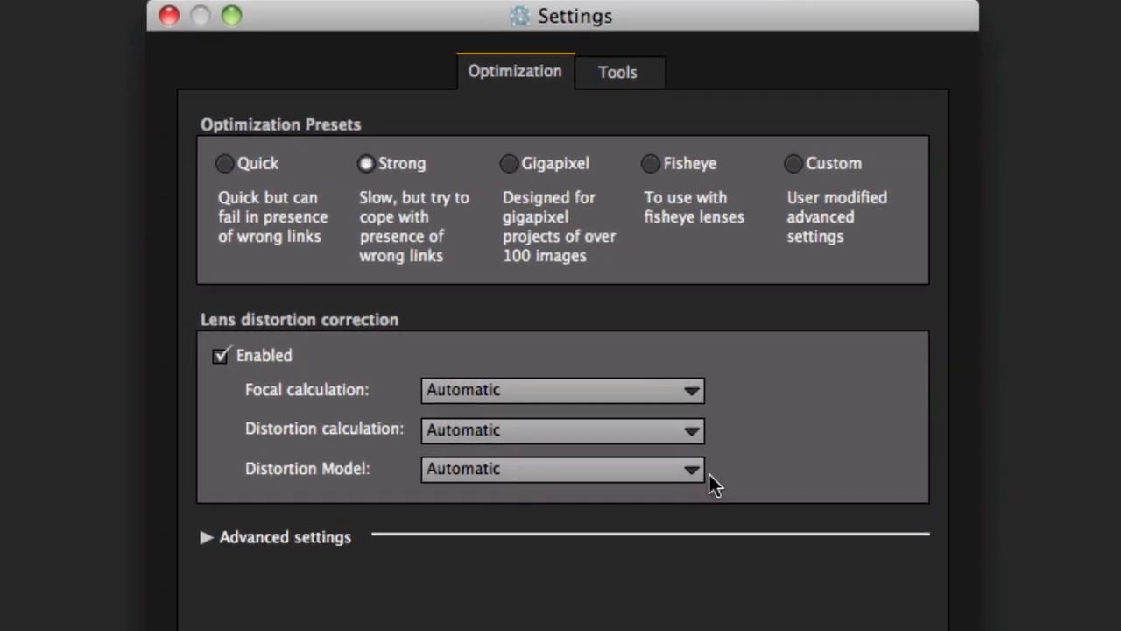
left_click(844, 403)
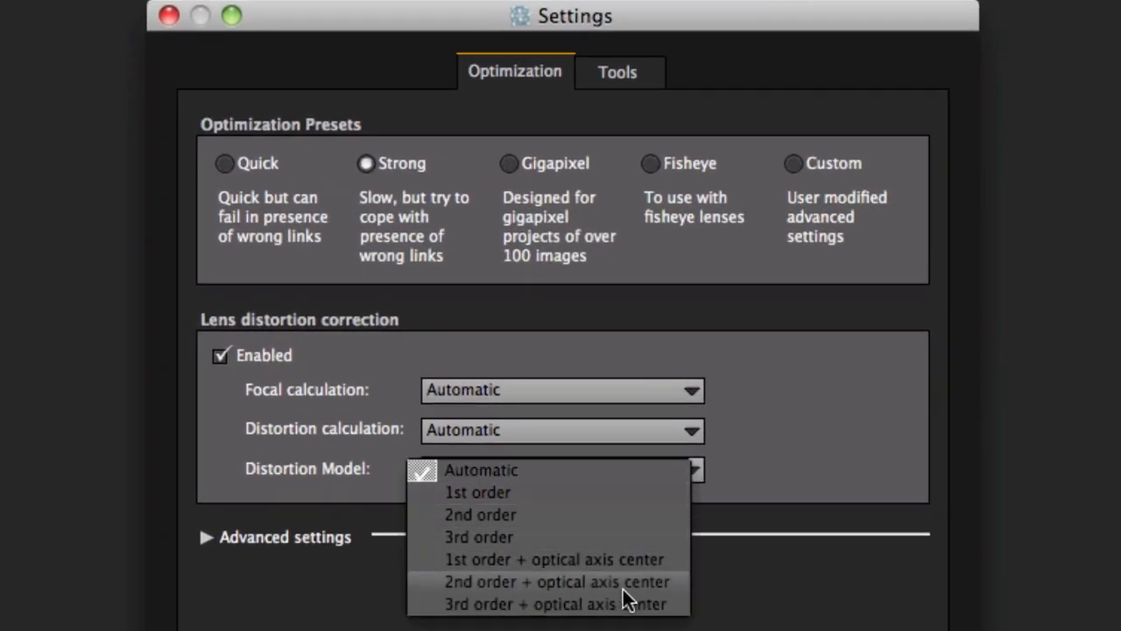
left_click(679, 582)
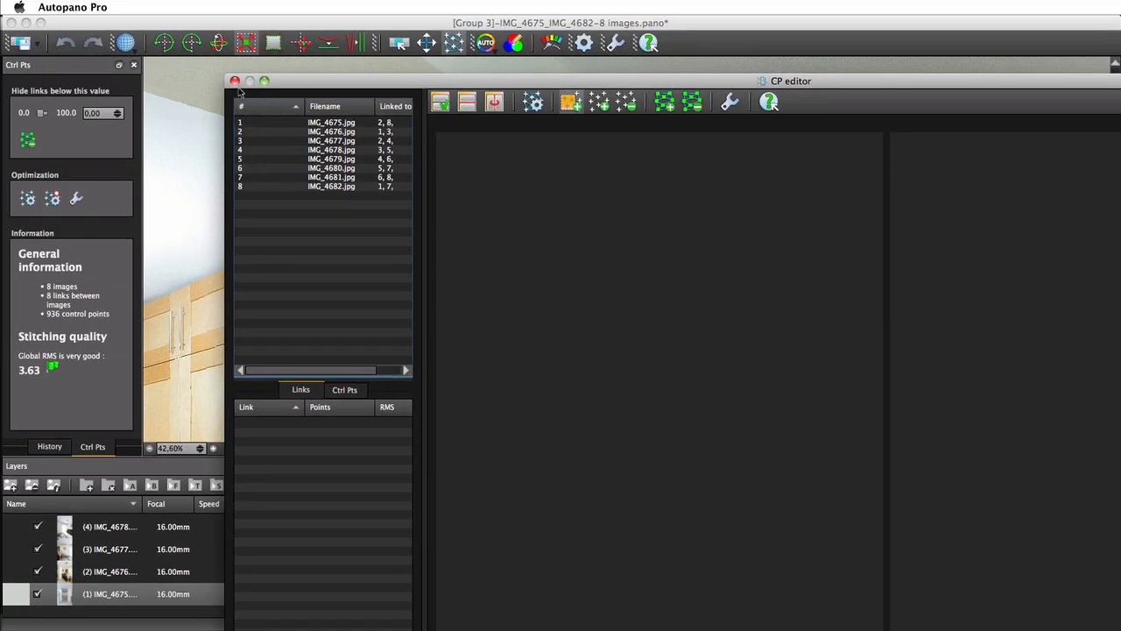
left_click(234, 81)
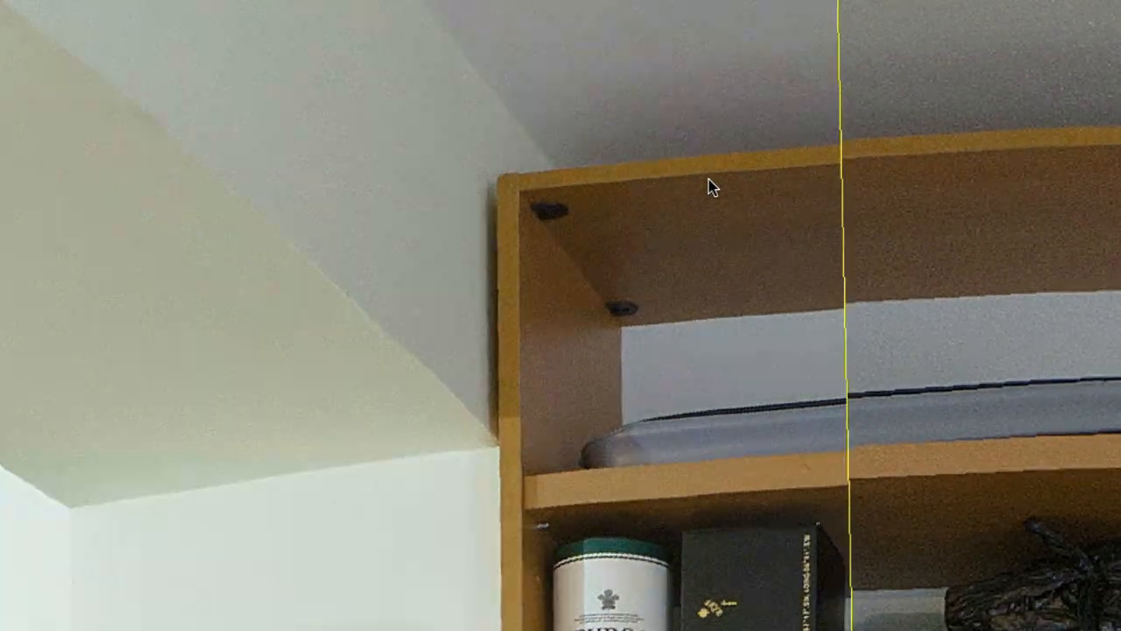
- Check the image seams around the bookcase, kitchen cabinets and tiled wall for stitching errors
scroll(709, 179, "down", 4)
left_click_drag(195, 385, 1120, 225)
left_click(311, 325)
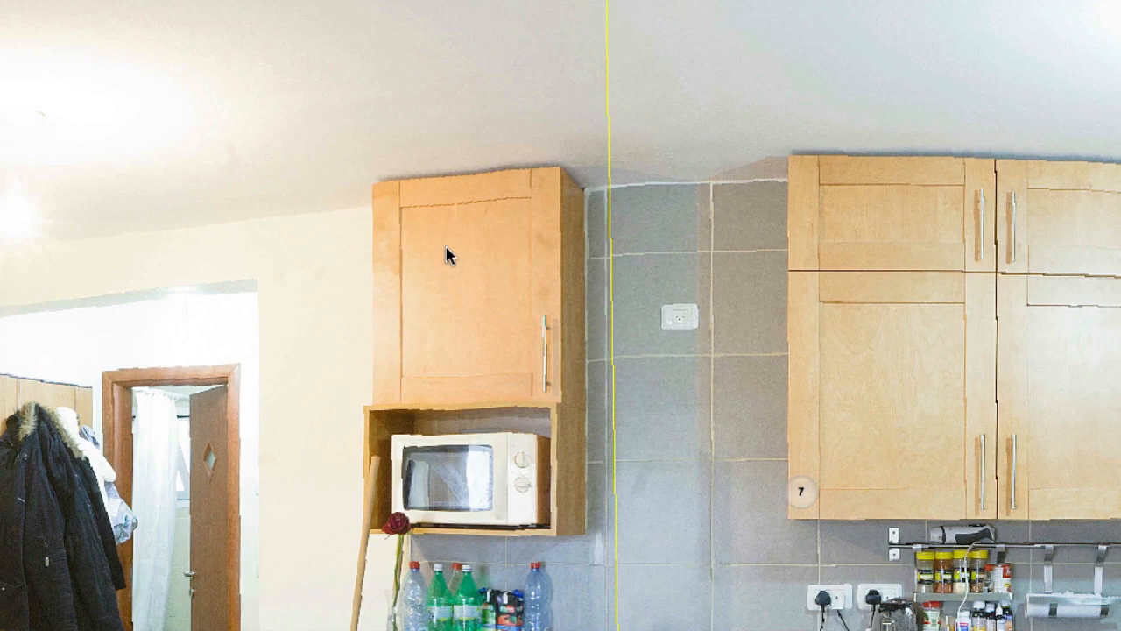
left_click(445, 255)
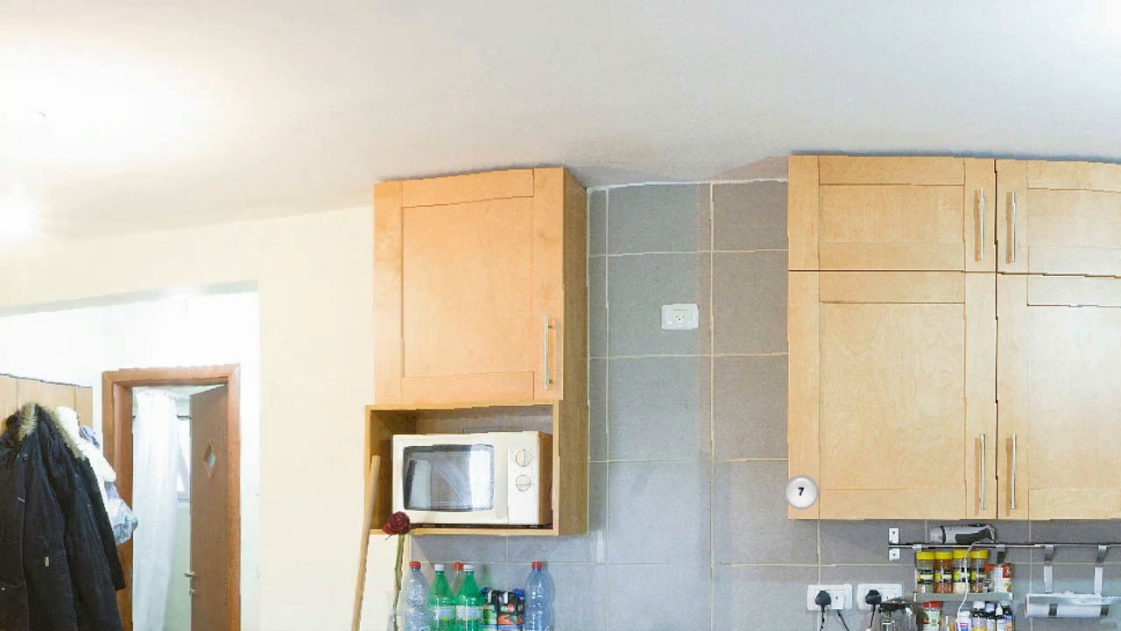